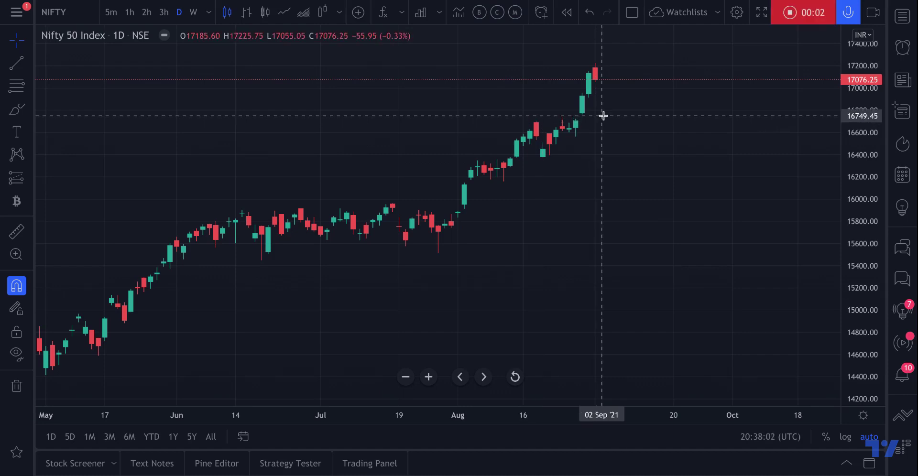
Copy the share link from the advanced view of the "Up-and-coming crypto: The best of the rest" watchlist and return to the chart.
{"action": "left_click", "coordinate": [900, 19]}
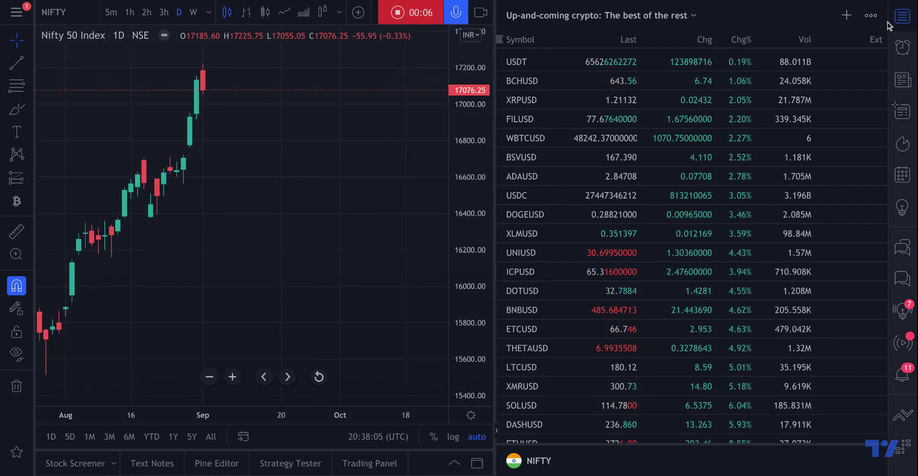
{"action": "left_click", "coordinate": [871, 17]}
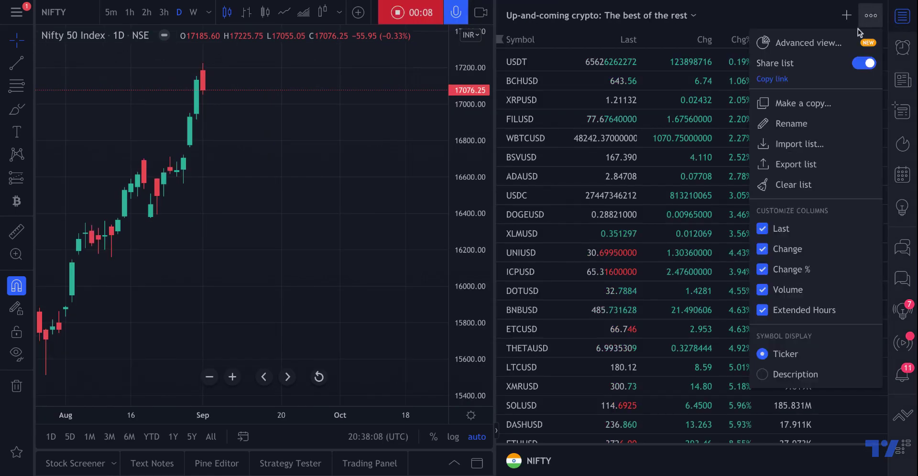
{"action": "left_click", "coordinate": [799, 42]}
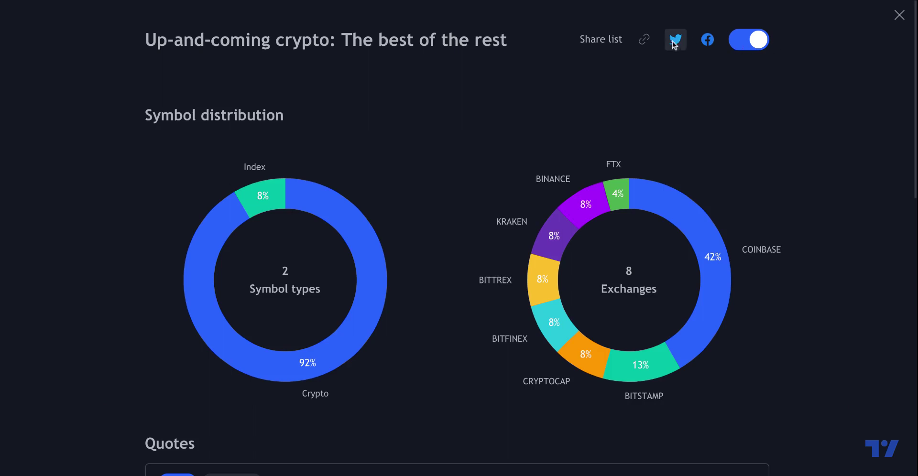
{"action": "left_click", "coordinate": [640, 40]}
{"action": "left_click", "coordinate": [895, 17]}
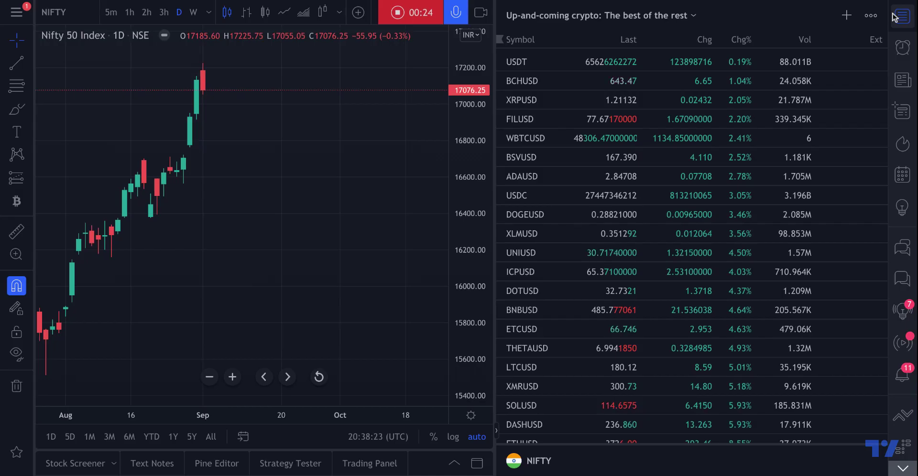
{"action": "left_click", "coordinate": [902, 16]}
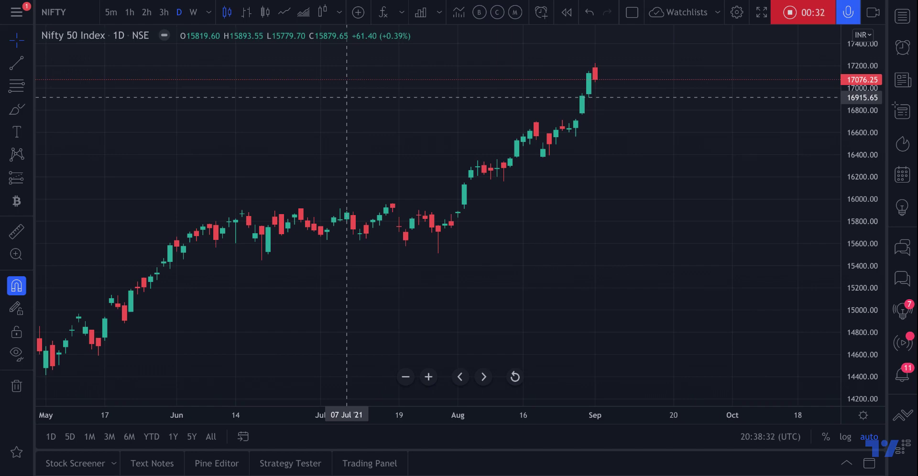
Reopen the advanced view of the up-and-coming crypto watchlist and examine its exchange distribution chart.
{"action": "scroll", "coordinate": [347, 97], "scroll_direction": "up", "scroll_amount": 5}
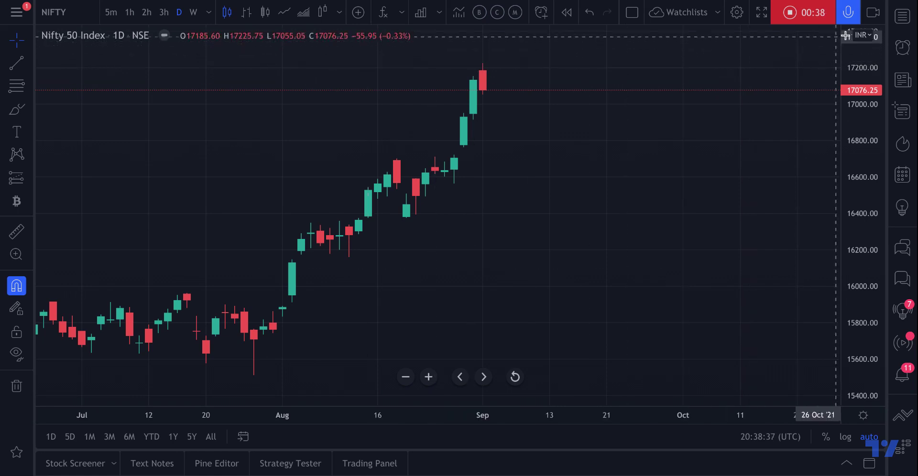
{"action": "left_click", "coordinate": [901, 18]}
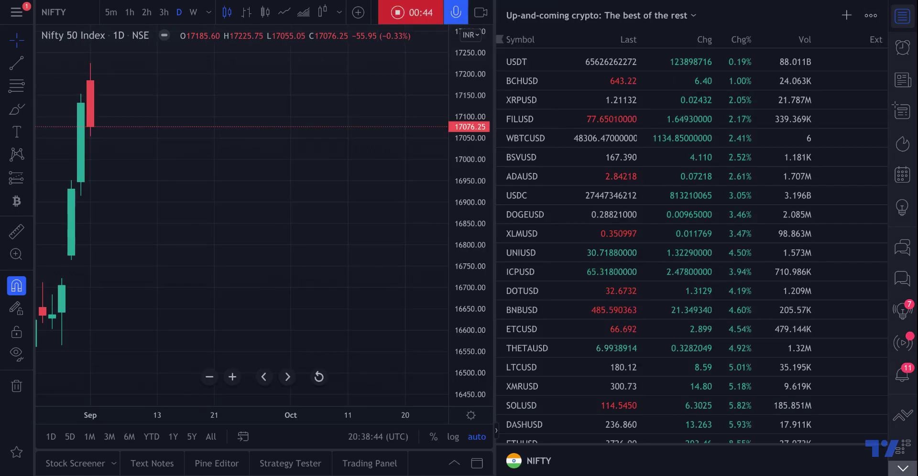
{"action": "left_click", "coordinate": [867, 17]}
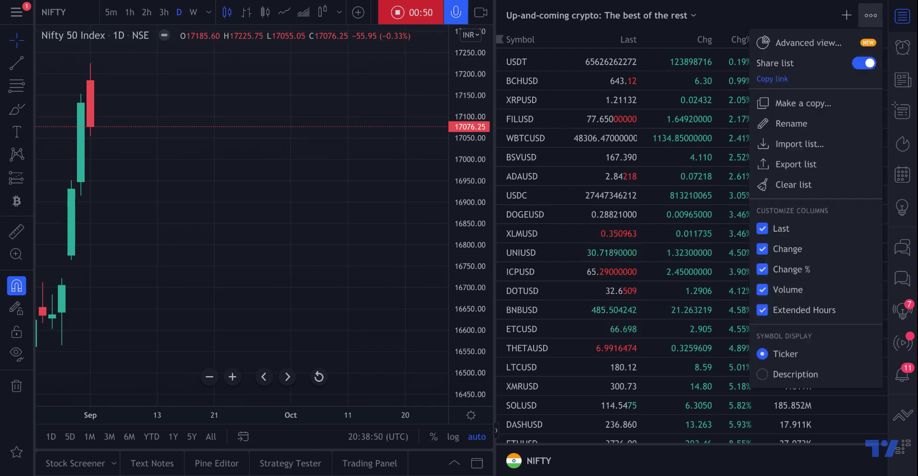
{"action": "left_click", "coordinate": [798, 47]}
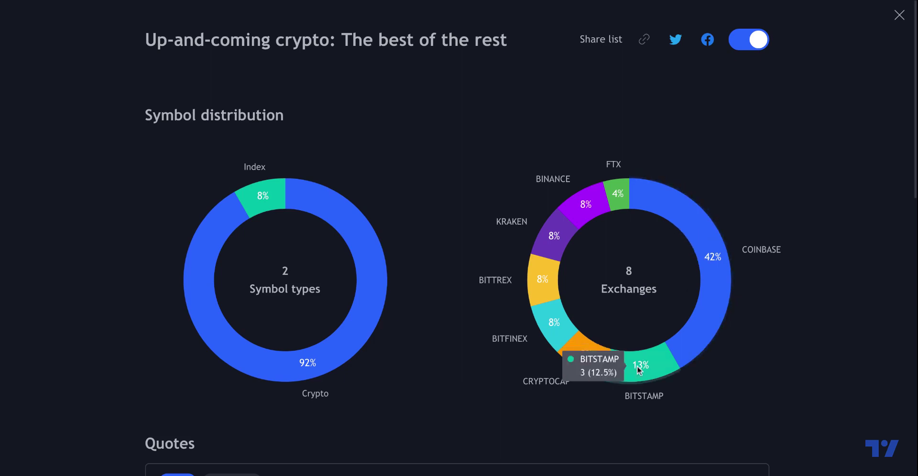
{"action": "mouse_move", "coordinate": [590, 372]}
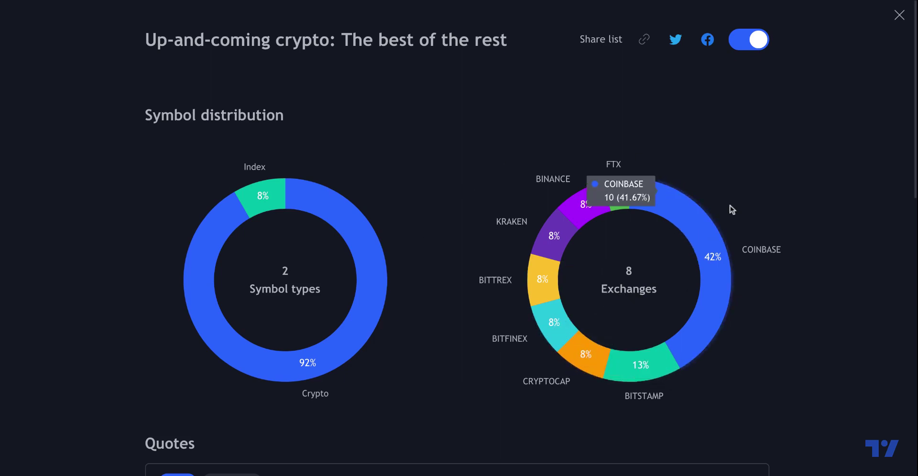
Sort the watchlist's Quotes table by last price in descending order.
{"action": "scroll", "coordinate": [768, 281], "scroll_direction": "down", "scroll_amount": 1}
{"action": "scroll", "coordinate": [767, 276], "scroll_direction": "down", "scroll_amount": 3}
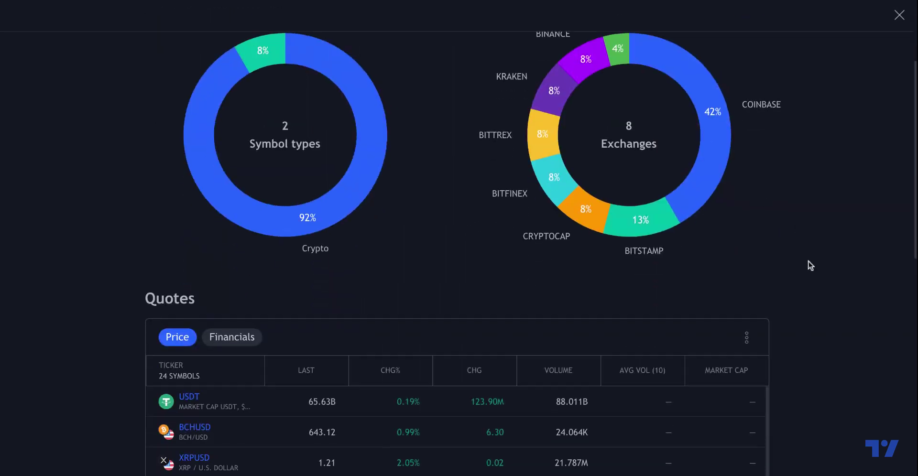
{"action": "scroll", "coordinate": [807, 271], "scroll_direction": "down", "scroll_amount": 3}
{"action": "scroll", "coordinate": [806, 270], "scroll_direction": "down", "scroll_amount": 3}
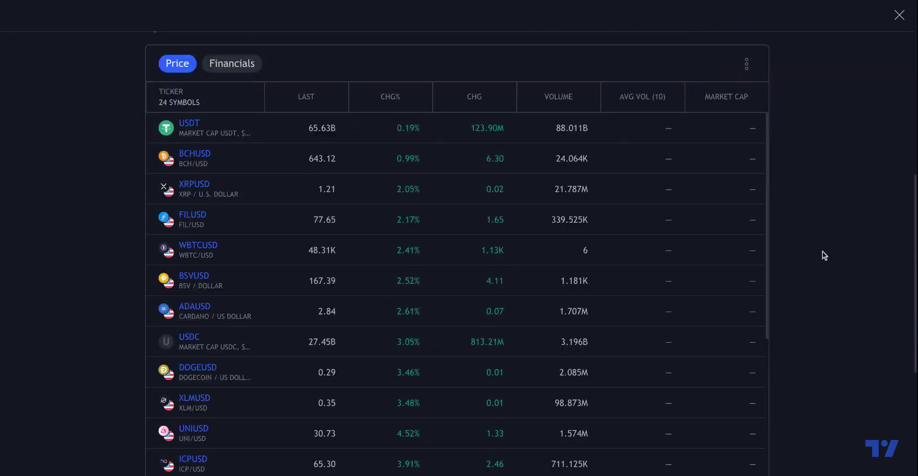
{"action": "scroll", "coordinate": [822, 251], "scroll_direction": "down", "scroll_amount": 1}
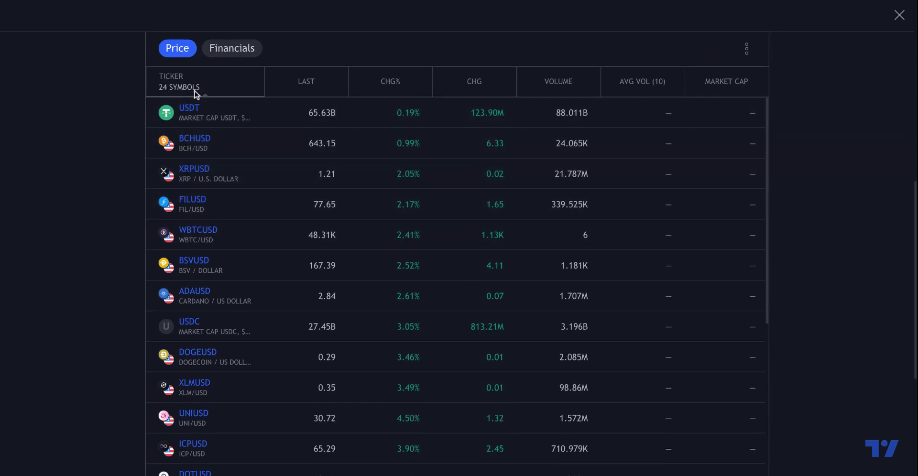
{"action": "left_click", "coordinate": [318, 86]}
{"action": "left_click", "coordinate": [317, 86]}
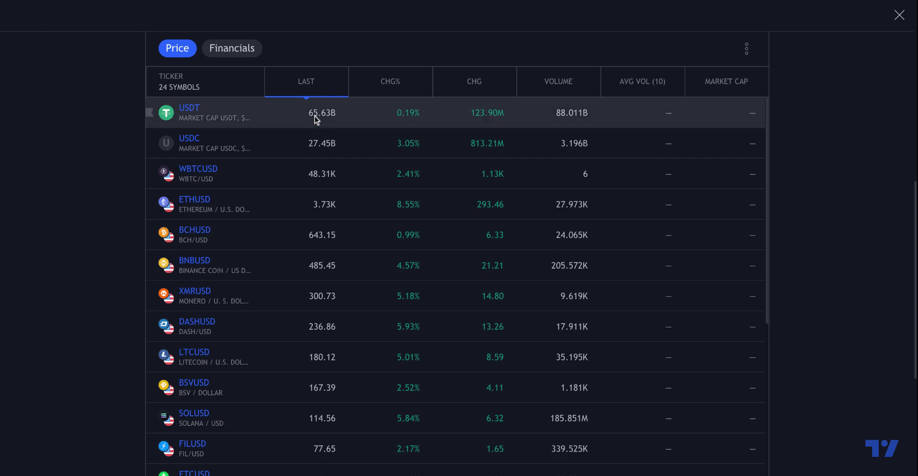
Sort the Quotes table by percent change, by change and by volume from highest to lowest, and close the advanced view.
{"action": "left_click", "coordinate": [407, 84]}
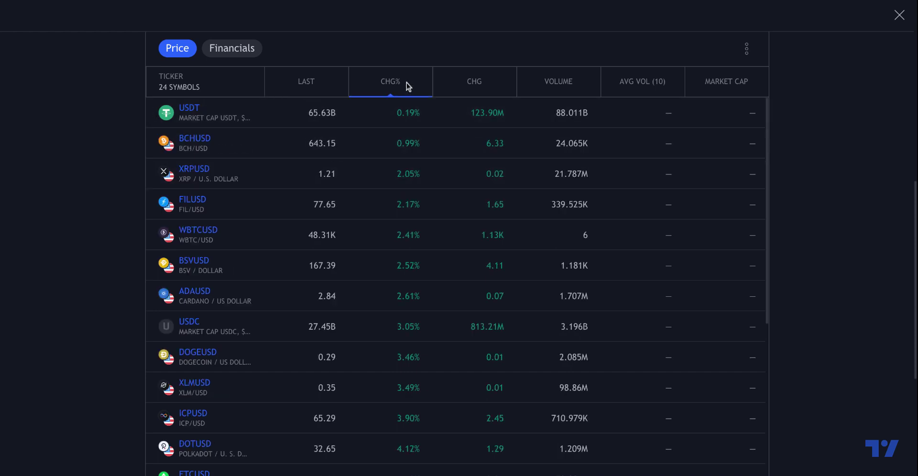
{"action": "left_click", "coordinate": [407, 85]}
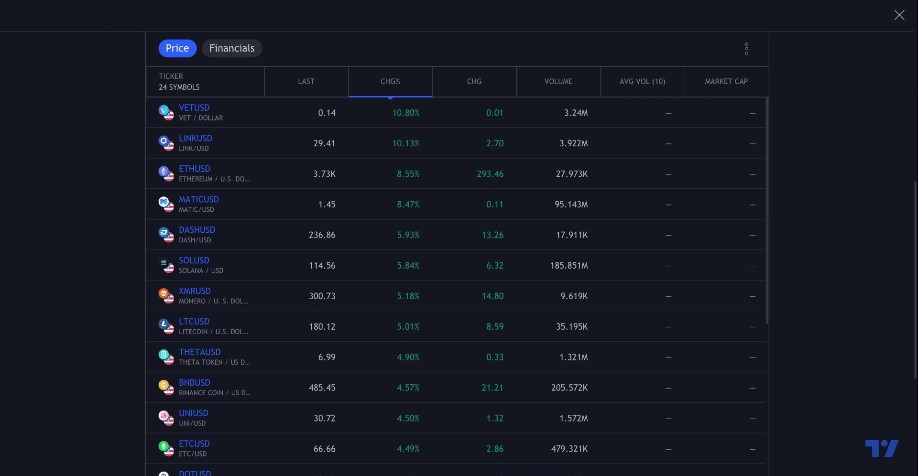
{"action": "left_click", "coordinate": [462, 79]}
{"action": "left_click", "coordinate": [543, 82]}
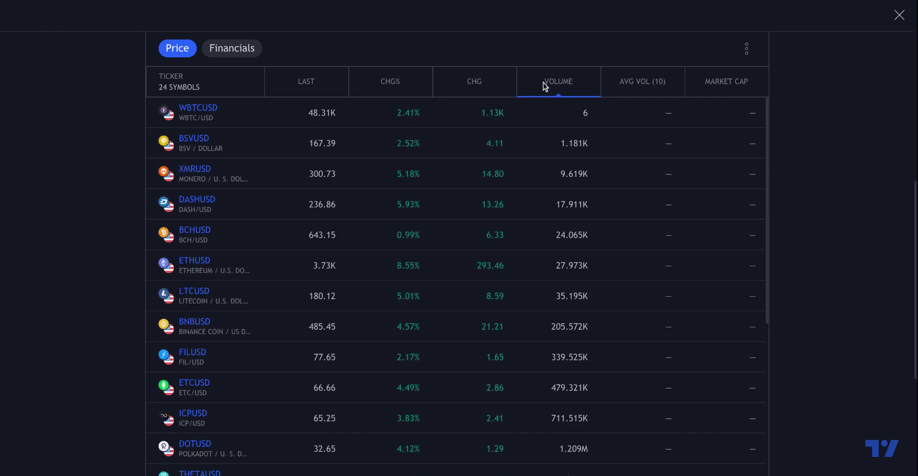
{"action": "left_click", "coordinate": [543, 83]}
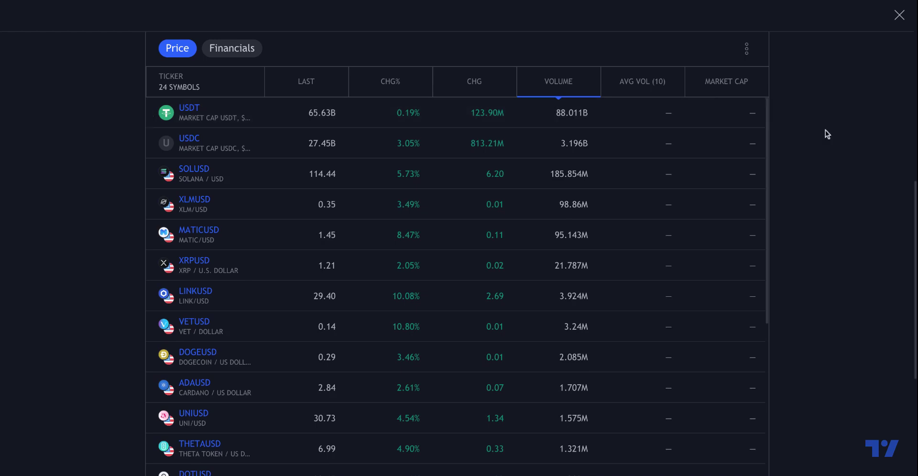
{"action": "scroll", "coordinate": [825, 130], "scroll_direction": "up", "scroll_amount": 10}
{"action": "left_click", "coordinate": [885, 22]}
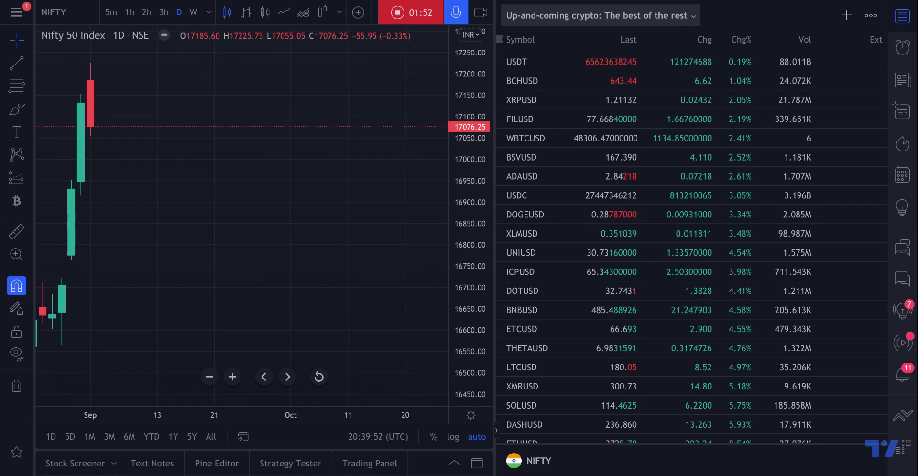
Switch from the crypto watchlist to the Futures watchlist.
{"action": "left_click", "coordinate": [868, 17]}
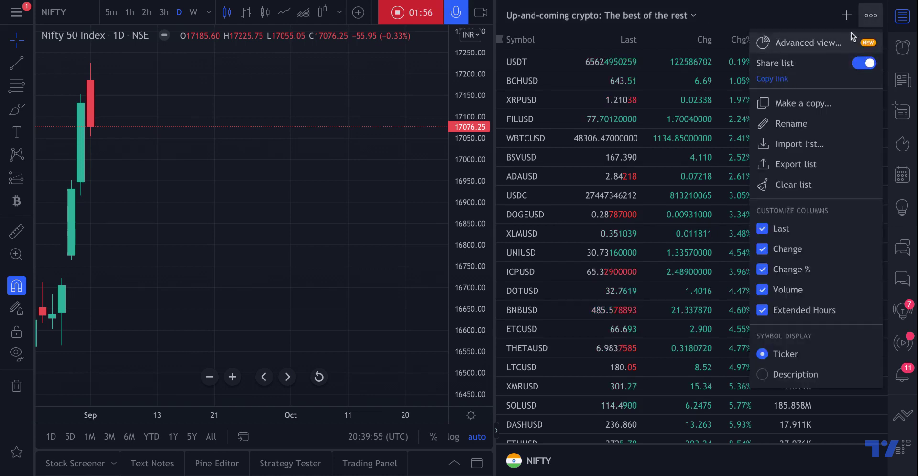
{"action": "left_click", "coordinate": [869, 18]}
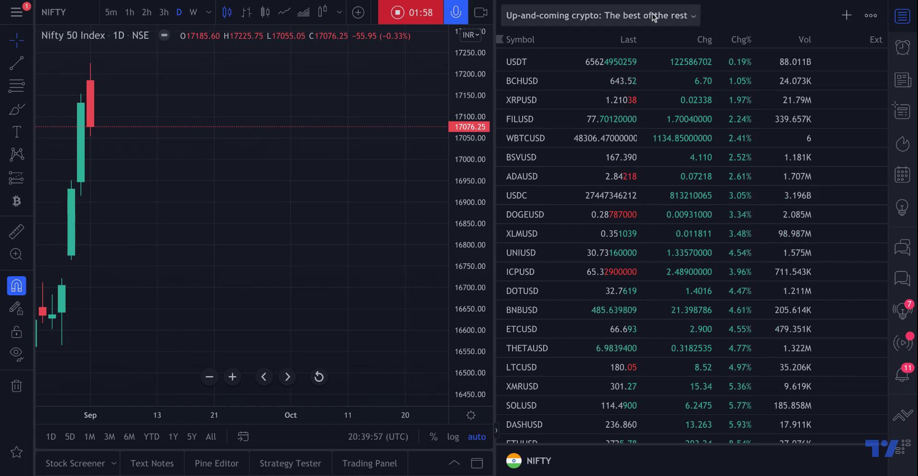
{"action": "left_click", "coordinate": [673, 19]}
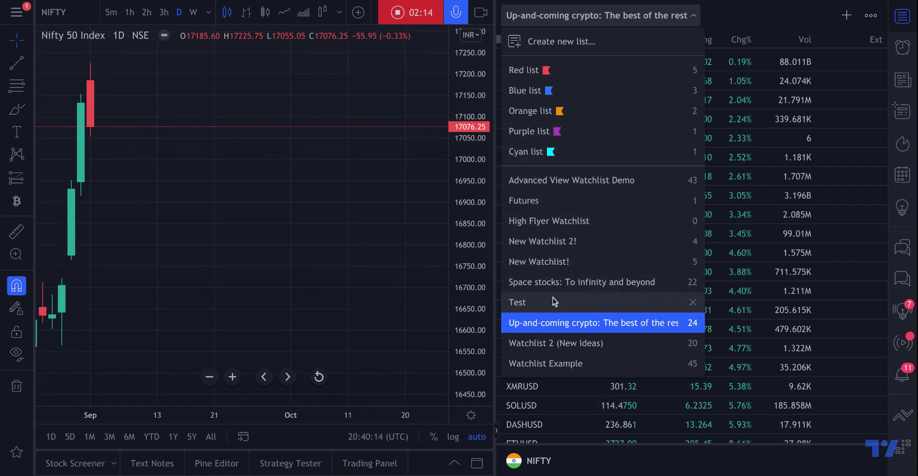
{"action": "left_click", "coordinate": [547, 200]}
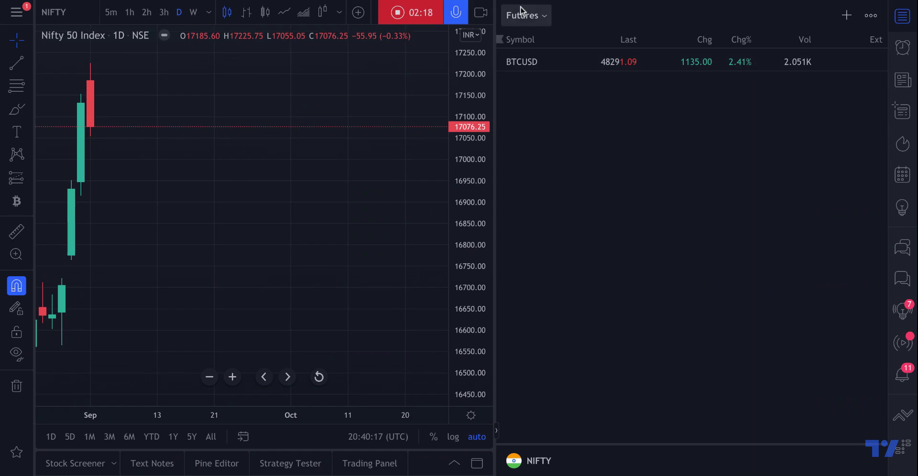
Switch to the Advanced View Watchlist Demo list and look through its grouped symbols.
{"action": "left_click", "coordinate": [522, 15]}
{"action": "left_click", "coordinate": [540, 180]}
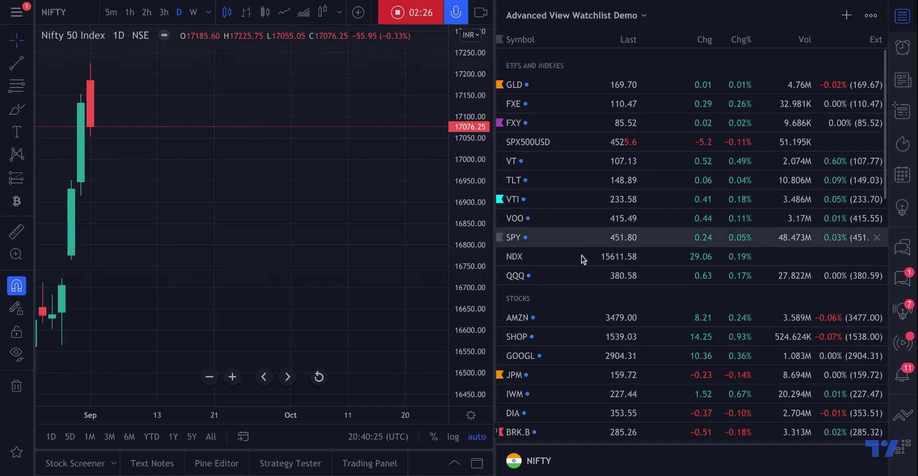
{"action": "scroll", "coordinate": [595, 253], "scroll_direction": "down", "scroll_amount": 1}
{"action": "scroll", "coordinate": [594, 252], "scroll_direction": "down", "scroll_amount": 3}
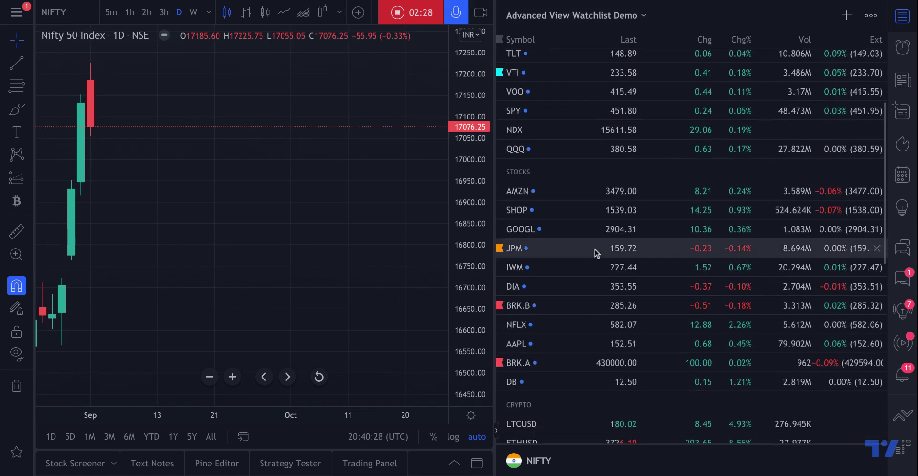
{"action": "scroll", "coordinate": [594, 239], "scroll_direction": "up", "scroll_amount": 4}
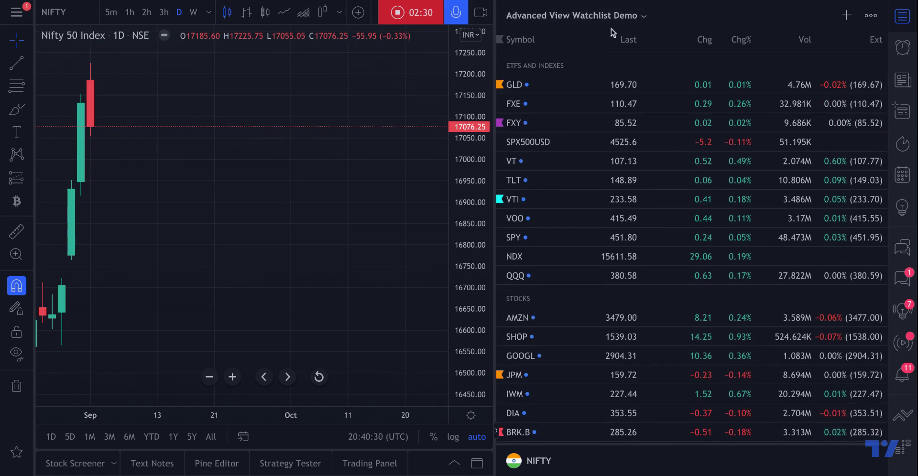
Switch to the "Space stocks: To infinity and beyond" watchlist and open its advanced view.
{"action": "left_click", "coordinate": [581, 12]}
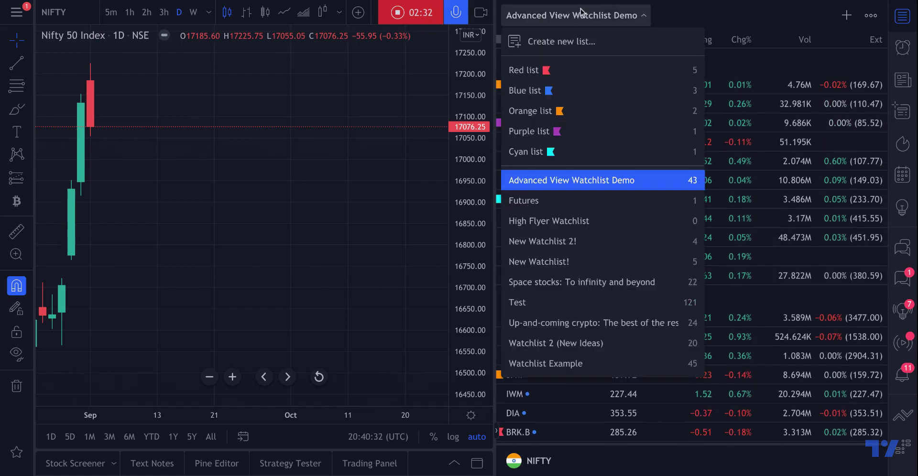
{"action": "left_click", "coordinate": [552, 286]}
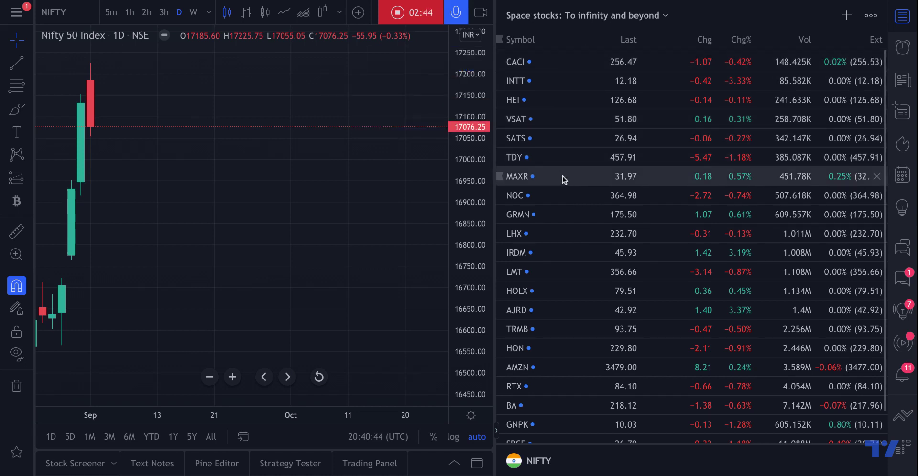
{"action": "scroll", "coordinate": [577, 252], "scroll_direction": "down", "scroll_amount": 2}
{"action": "scroll", "coordinate": [577, 252], "scroll_direction": "up", "scroll_amount": 2}
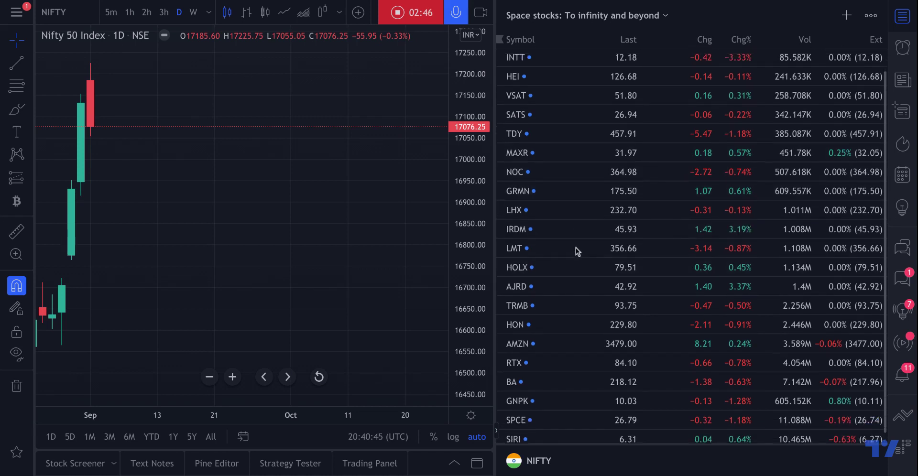
{"action": "left_click", "coordinate": [869, 17]}
{"action": "left_click", "coordinate": [799, 46]}
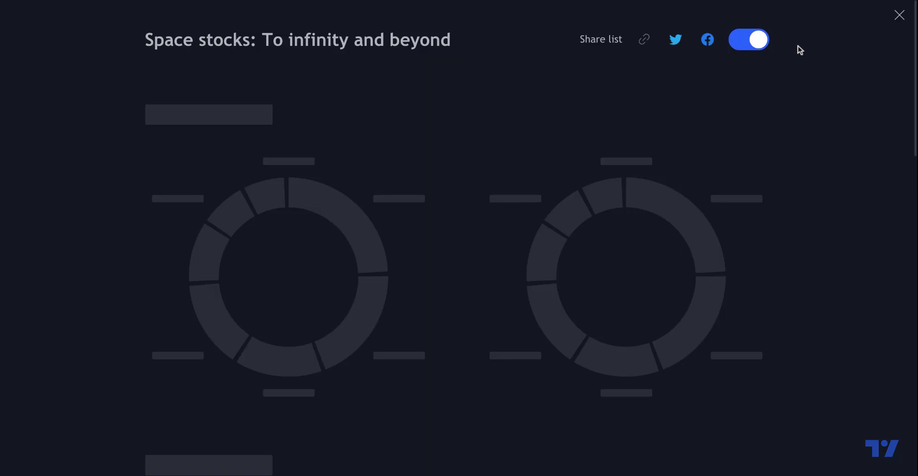
Turn sharing of the space stocks watchlist off and back on, and copy its share link.
{"action": "left_click", "coordinate": [743, 41]}
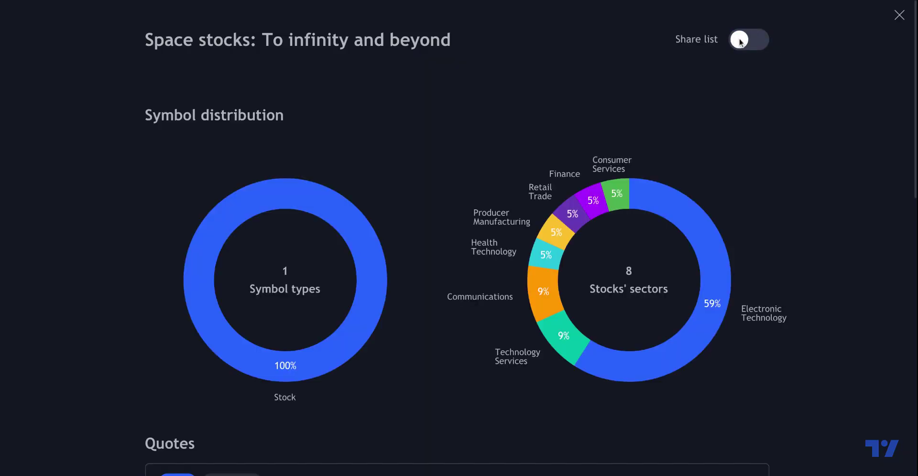
{"action": "left_click", "coordinate": [741, 42]}
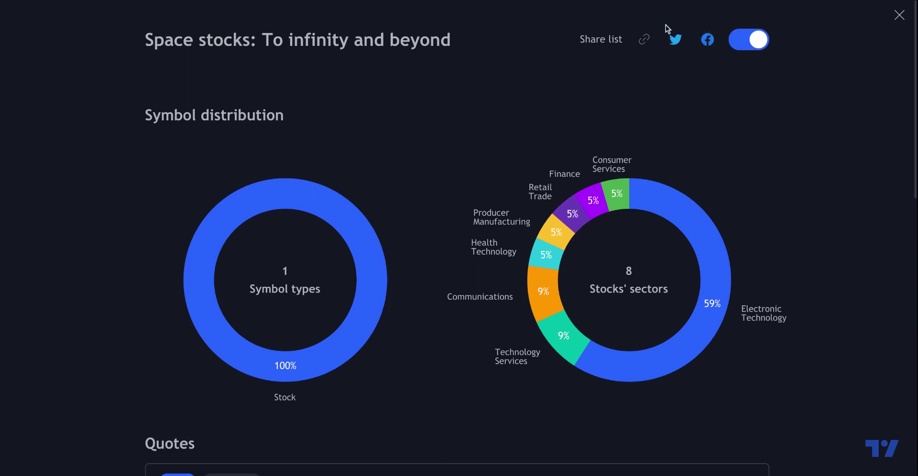
{"action": "left_click", "coordinate": [645, 42]}
Review the Quotes table of the space stocks watchlist and copy the list's share link again.
{"action": "scroll", "coordinate": [699, 125], "scroll_direction": "down", "scroll_amount": 5}
{"action": "scroll", "coordinate": [703, 126], "scroll_direction": "down", "scroll_amount": 2}
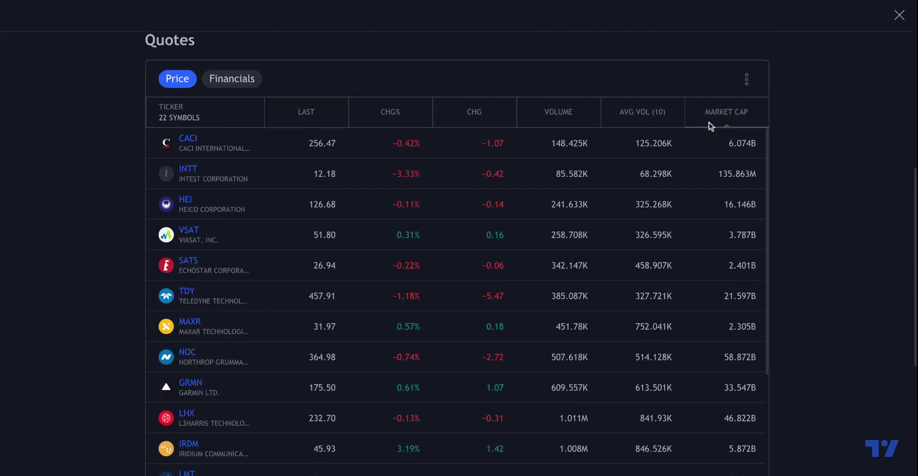
{"action": "scroll", "coordinate": [791, 143], "scroll_direction": "up", "scroll_amount": 7}
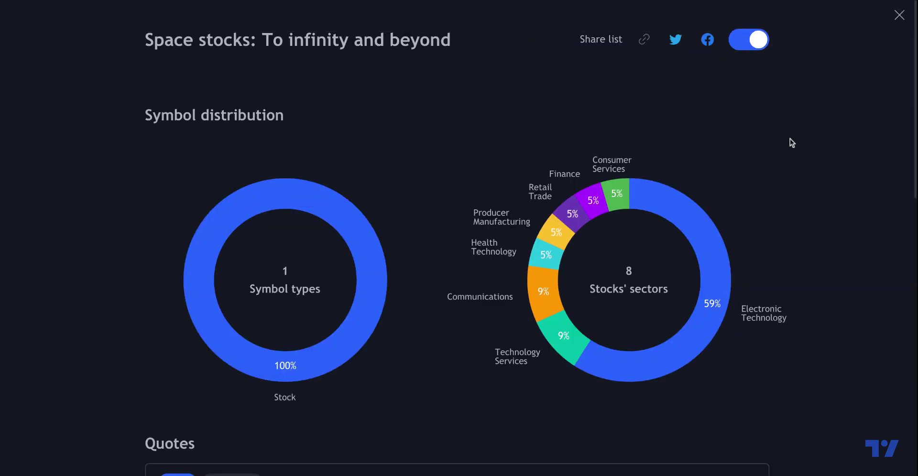
{"action": "left_click", "coordinate": [643, 47]}
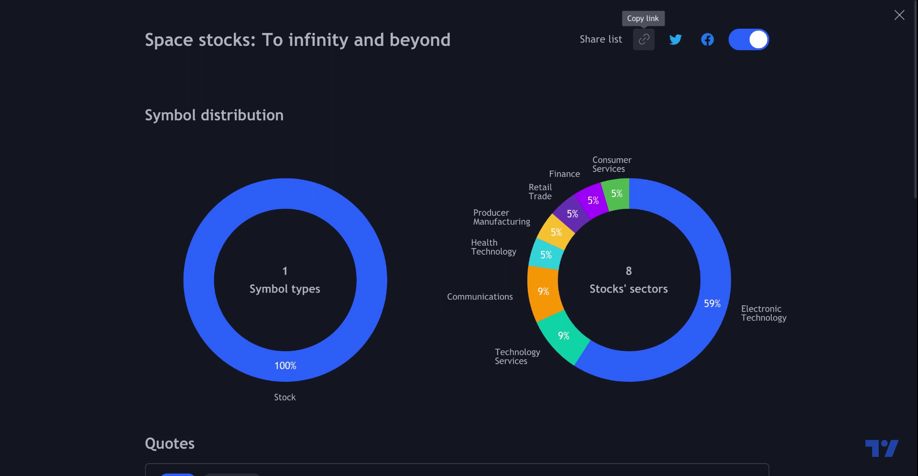
Show the Financials columns in the Quotes table of the space stocks watchlist and sort the symbols by revenue, highest first.
{"action": "scroll", "coordinate": [712, 144], "scroll_direction": "down", "scroll_amount": 10}
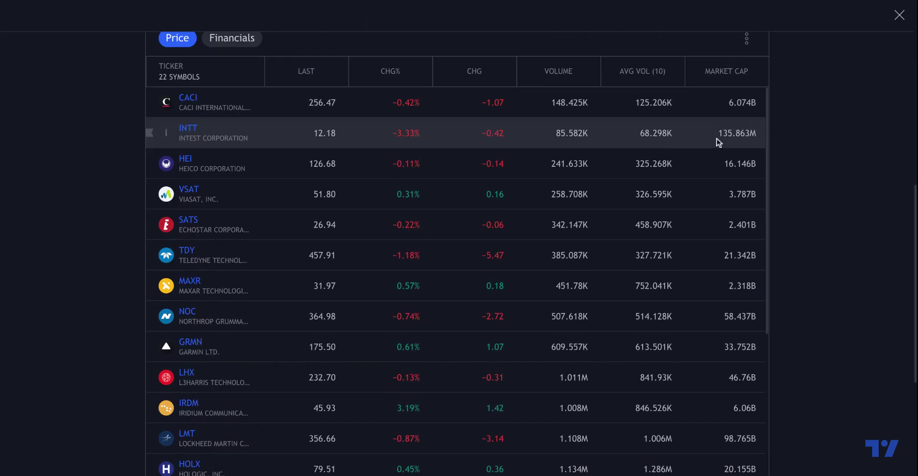
{"action": "scroll", "coordinate": [784, 168], "scroll_direction": "up", "scroll_amount": 1}
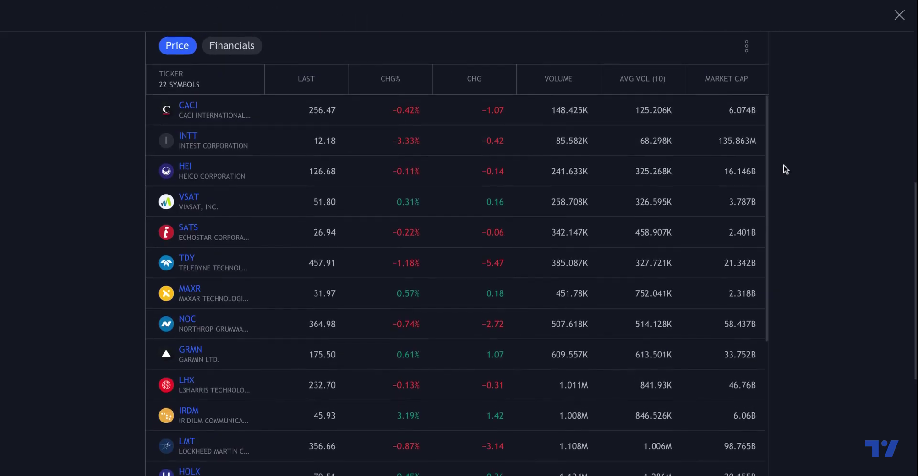
{"action": "scroll", "coordinate": [785, 168], "scroll_direction": "up", "scroll_amount": 2}
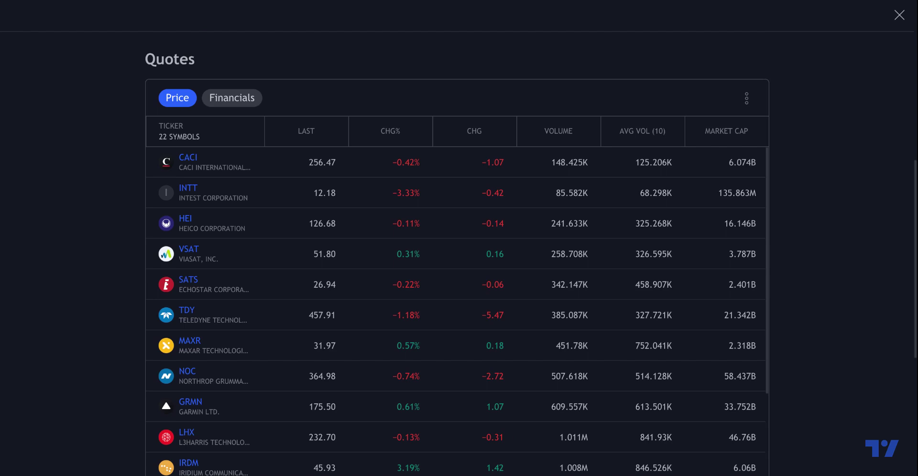
{"action": "left_click", "coordinate": [253, 100]}
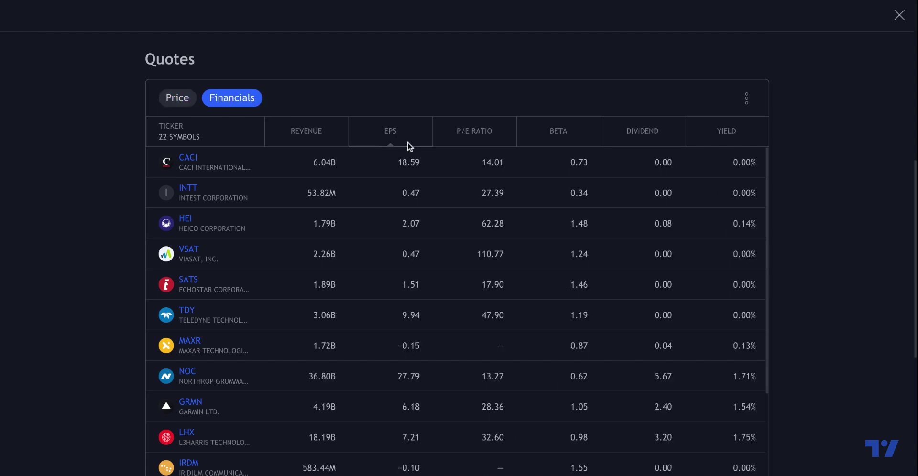
{"action": "left_click", "coordinate": [305, 138]}
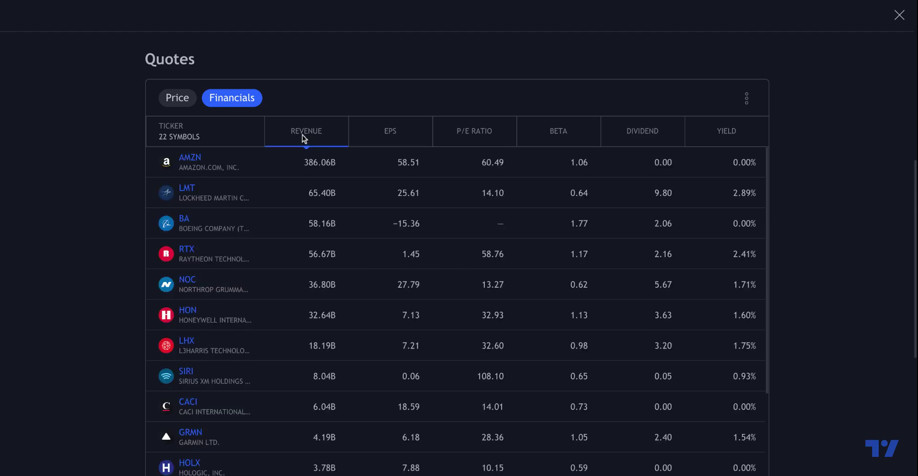
Sort the quotes by EPS and by P/E ratio, highest first, and switch to the Price columns and back to Financials.
{"action": "left_click", "coordinate": [361, 142]}
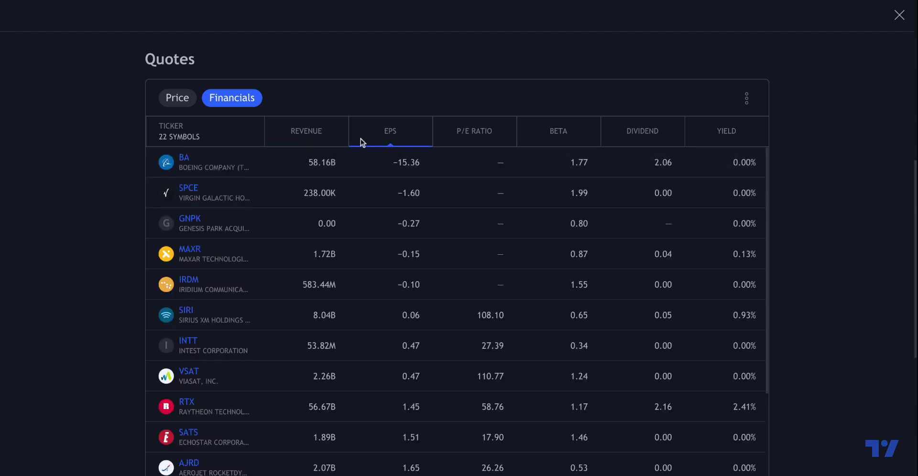
{"action": "left_click", "coordinate": [368, 138]}
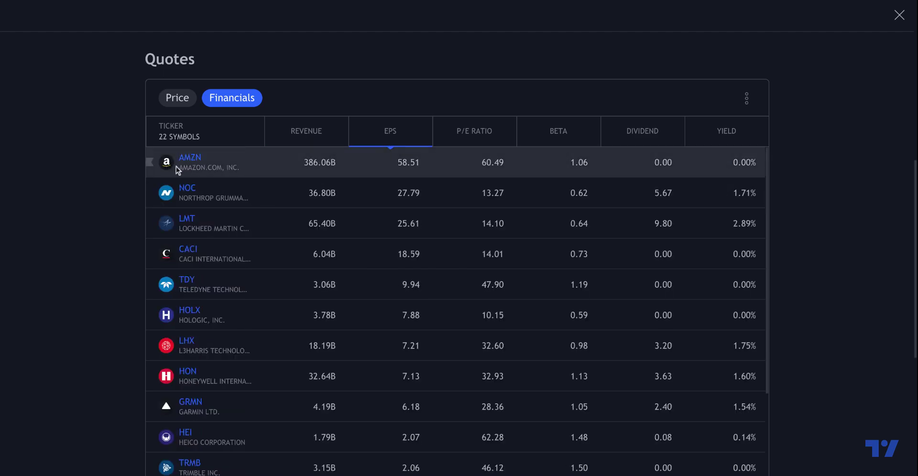
{"action": "left_click", "coordinate": [449, 139]}
{"action": "left_click", "coordinate": [450, 140]}
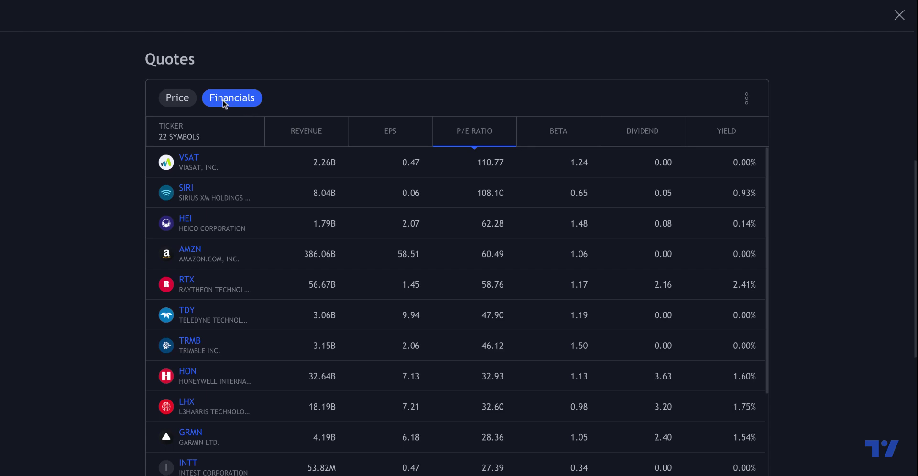
{"action": "left_click", "coordinate": [188, 99]}
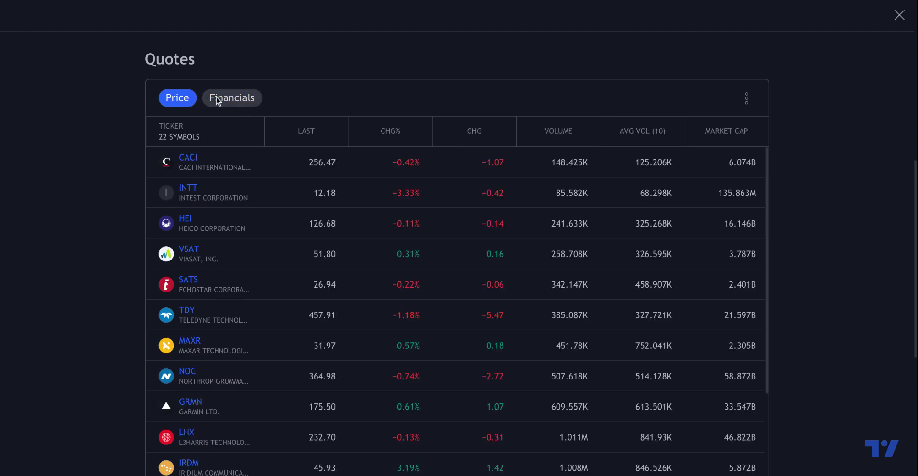
{"action": "left_click", "coordinate": [208, 99]}
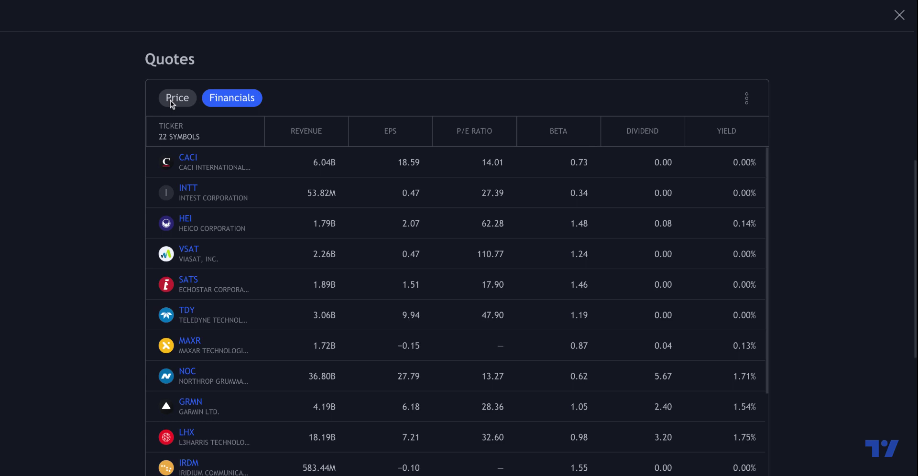
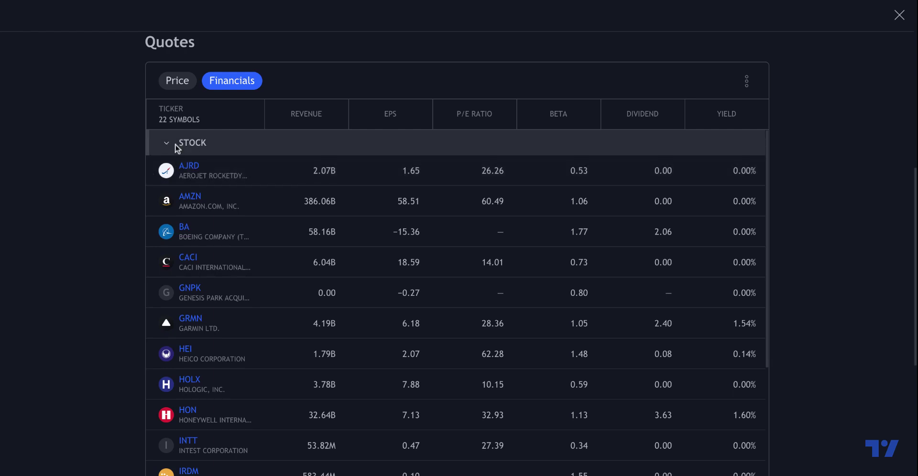
Group the quotes by sector, look through the sector sections, and collapse the Consumer Services section.
{"action": "left_click", "coordinate": [748, 84]}
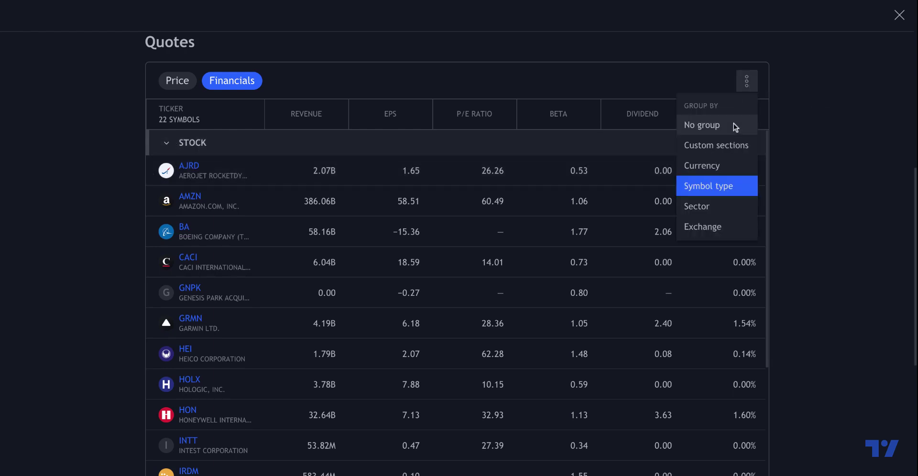
{"action": "left_click", "coordinate": [720, 208]}
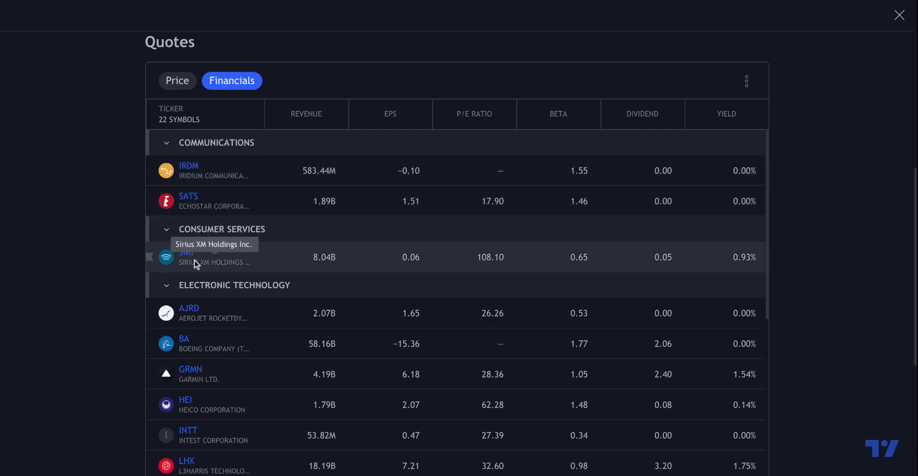
{"action": "scroll", "coordinate": [220, 355], "scroll_direction": "down", "scroll_amount": 1}
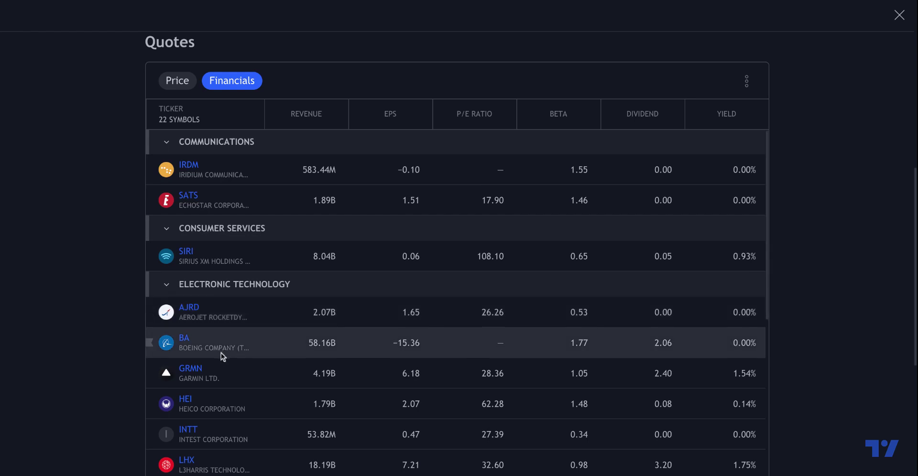
{"action": "scroll", "coordinate": [221, 353], "scroll_direction": "down", "scroll_amount": 2}
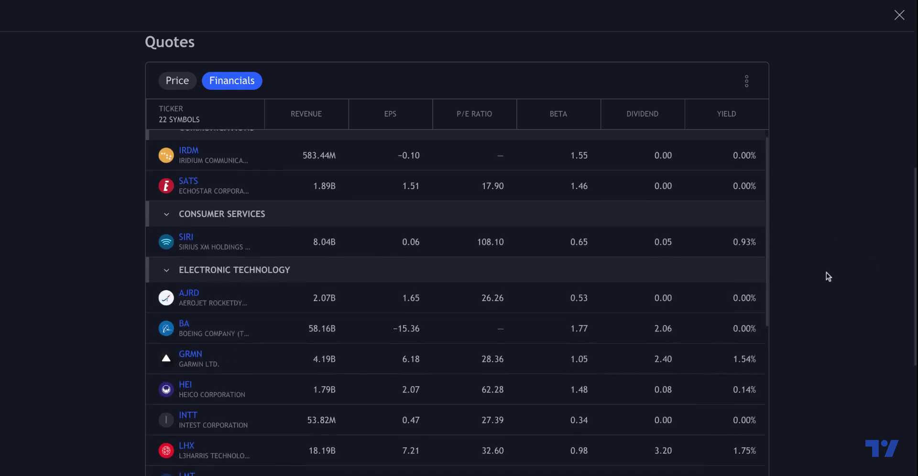
{"action": "scroll", "coordinate": [827, 276], "scroll_direction": "down", "scroll_amount": 1}
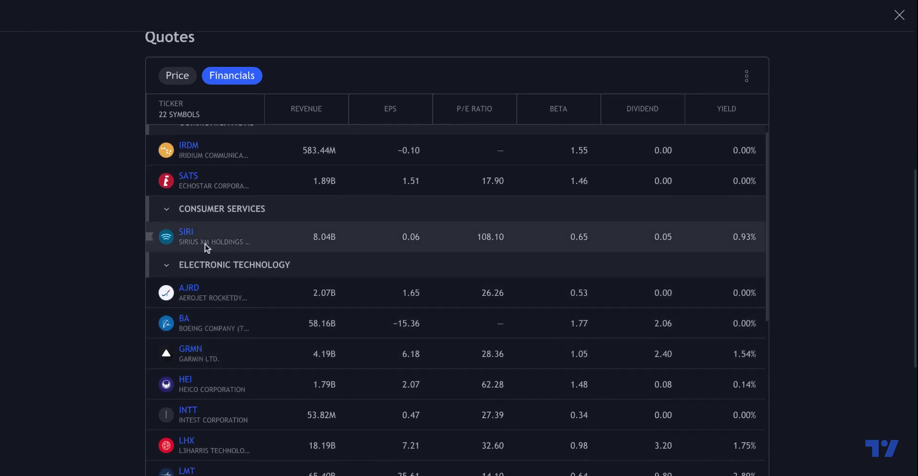
{"action": "left_click", "coordinate": [231, 208]}
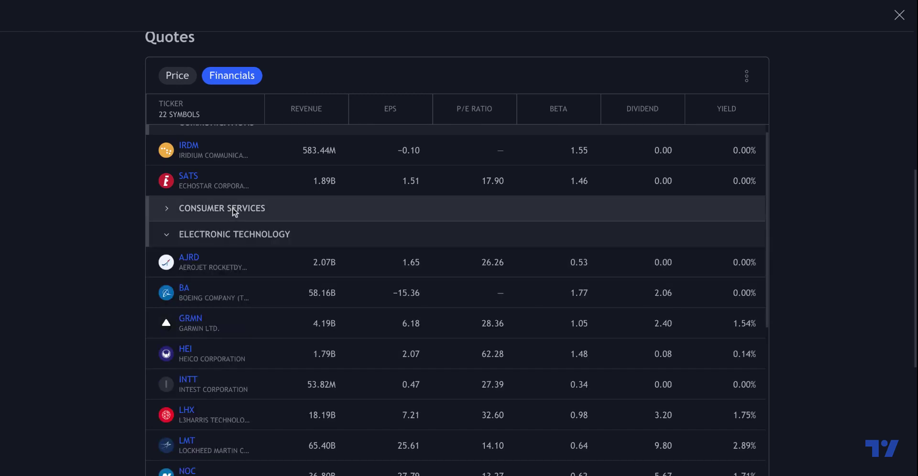
{"action": "scroll", "coordinate": [224, 130], "scroll_direction": "down", "scroll_amount": 2}
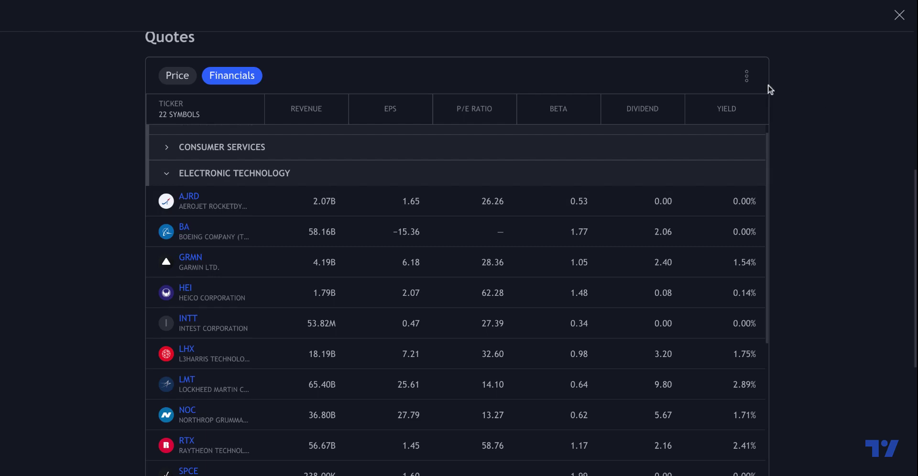
Group the quotes by exchange and collapse the NASDAQ and NYSE ARCA & MKT sections.
{"action": "left_click", "coordinate": [746, 77]}
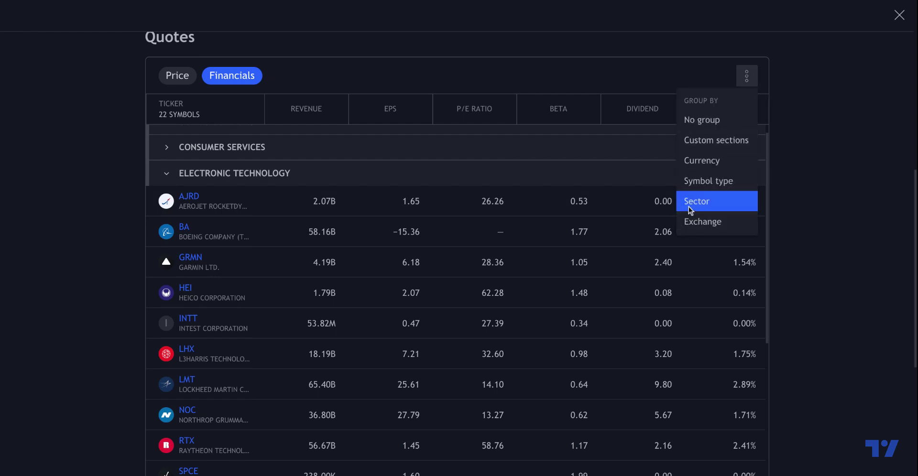
{"action": "left_click", "coordinate": [695, 224]}
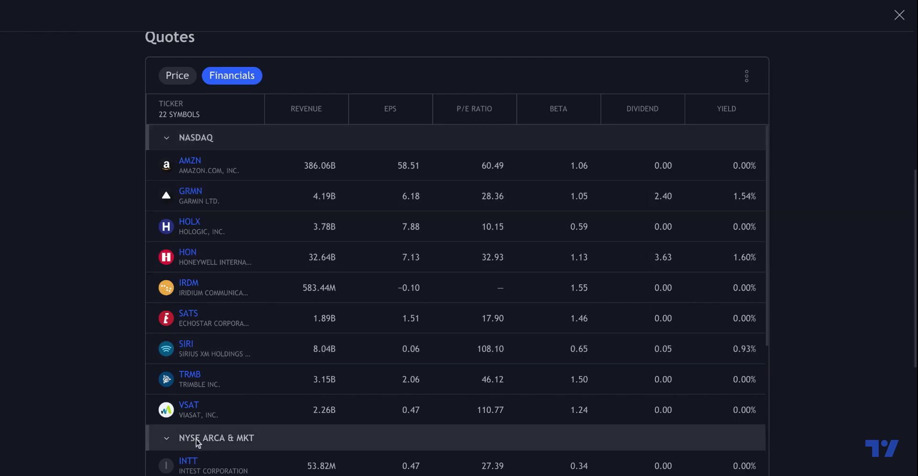
{"action": "left_click", "coordinate": [201, 138]}
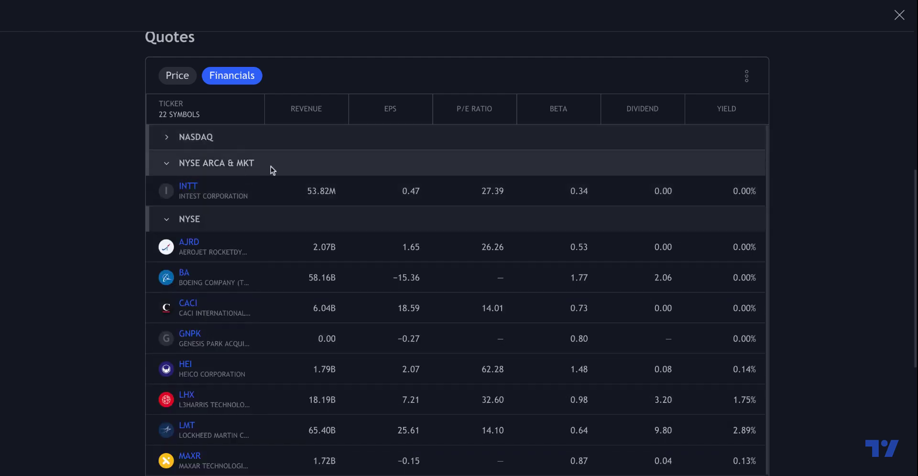
{"action": "left_click", "coordinate": [233, 166]}
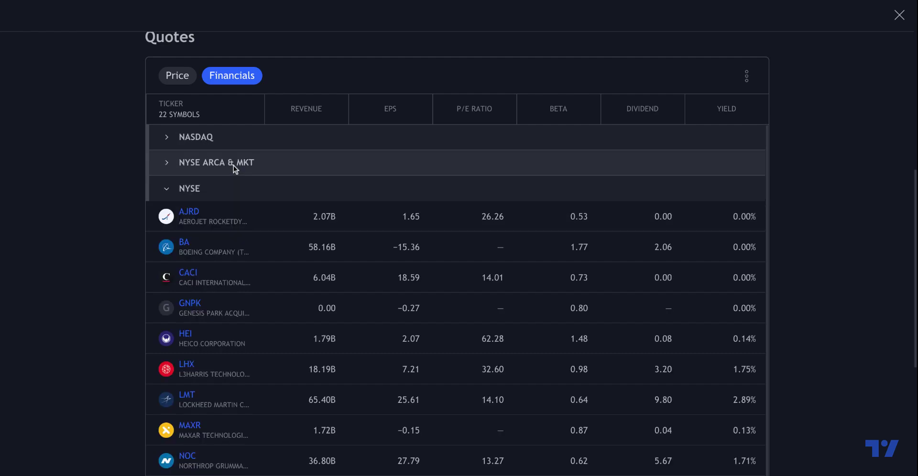
{"action": "left_click", "coordinate": [747, 76]}
{"action": "left_click", "coordinate": [727, 222]}
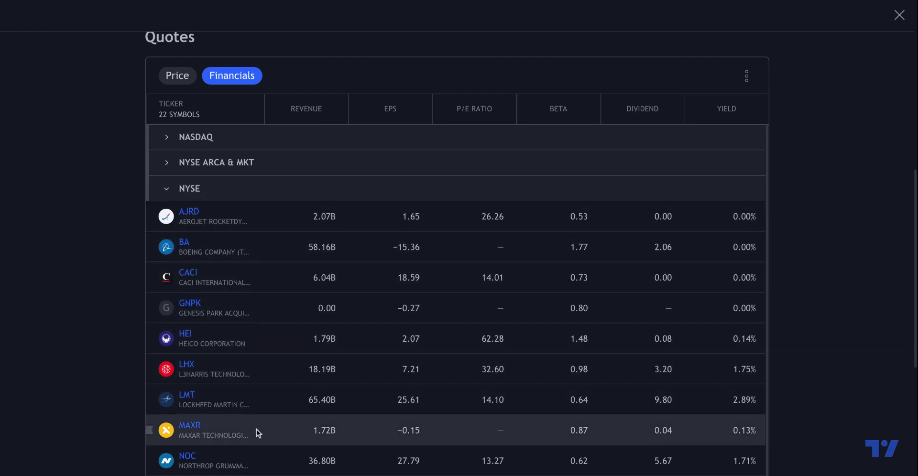
Copy the share link of the space stocks watchlist and close its advanced view.
{"action": "scroll", "coordinate": [845, 117], "scroll_direction": "up", "scroll_amount": 2}
{"action": "scroll", "coordinate": [845, 117], "scroll_direction": "up", "scroll_amount": 5}
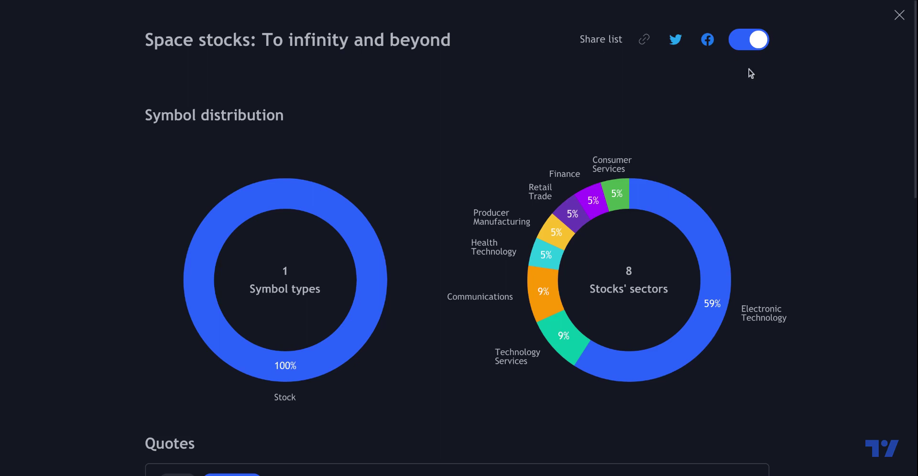
{"action": "left_click", "coordinate": [646, 42]}
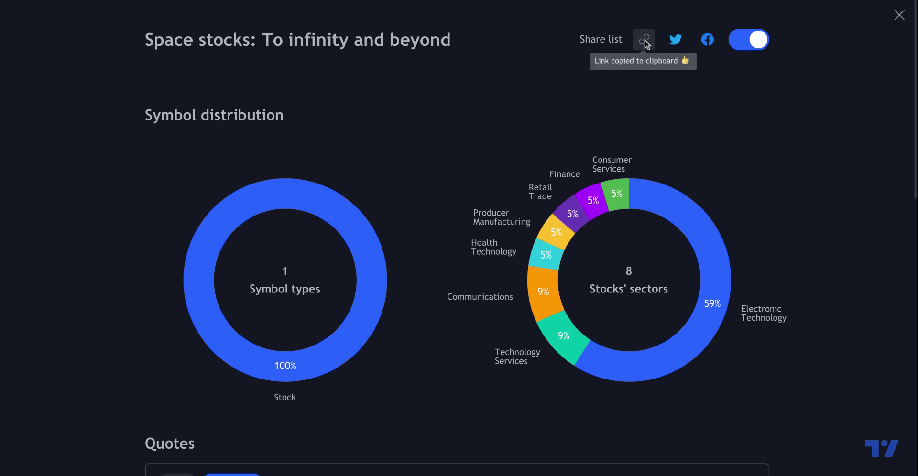
{"action": "left_click", "coordinate": [897, 17]}
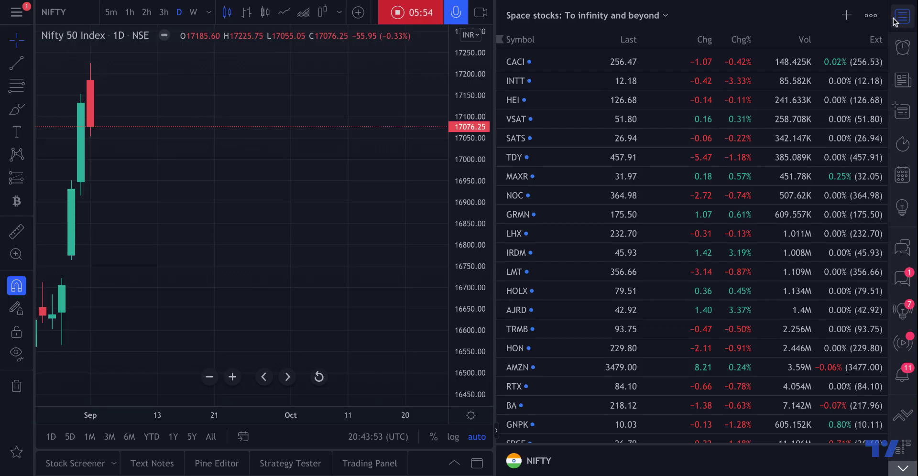
Switch to the "Up-and-coming crypto: The best of the rest" watchlist and sort its symbols by percentage change, highest first.
{"action": "left_click", "coordinate": [654, 22]}
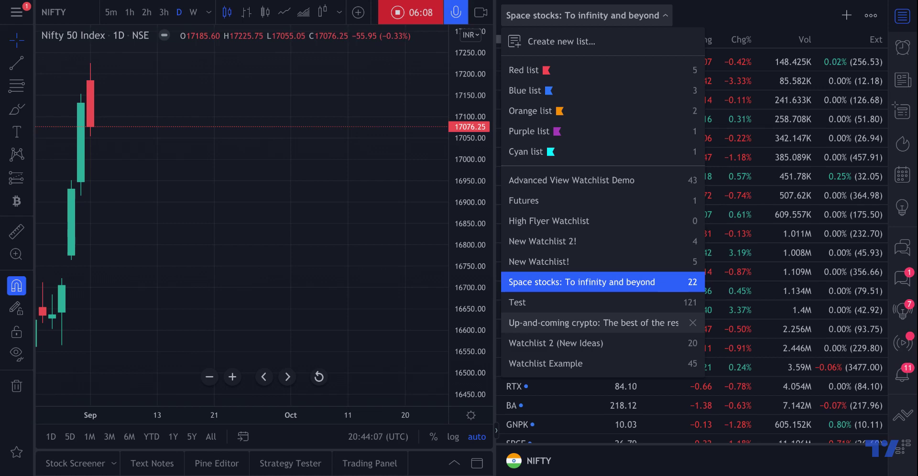
{"action": "left_click", "coordinate": [538, 325]}
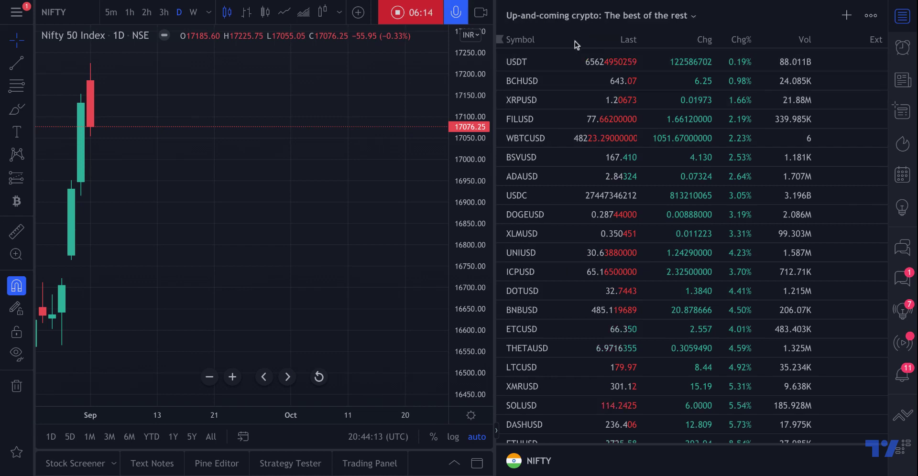
{"action": "scroll", "coordinate": [554, 254], "scroll_direction": "down", "scroll_amount": 3}
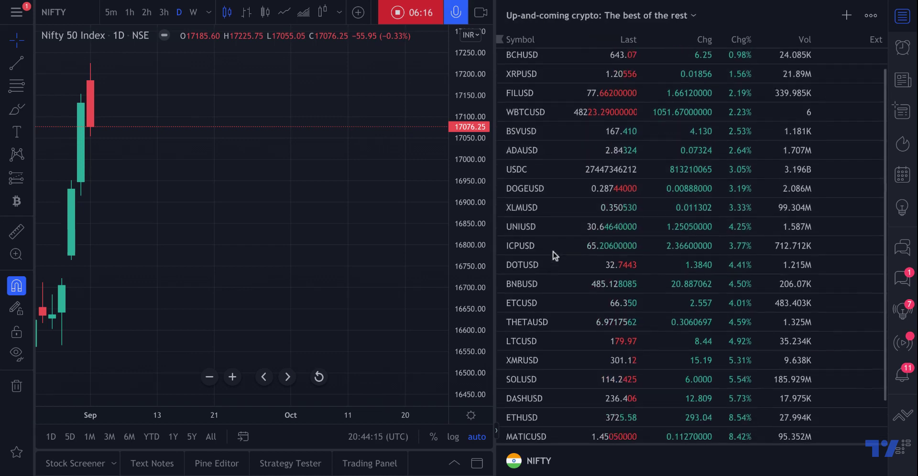
{"action": "scroll", "coordinate": [564, 249], "scroll_direction": "up", "scroll_amount": 3}
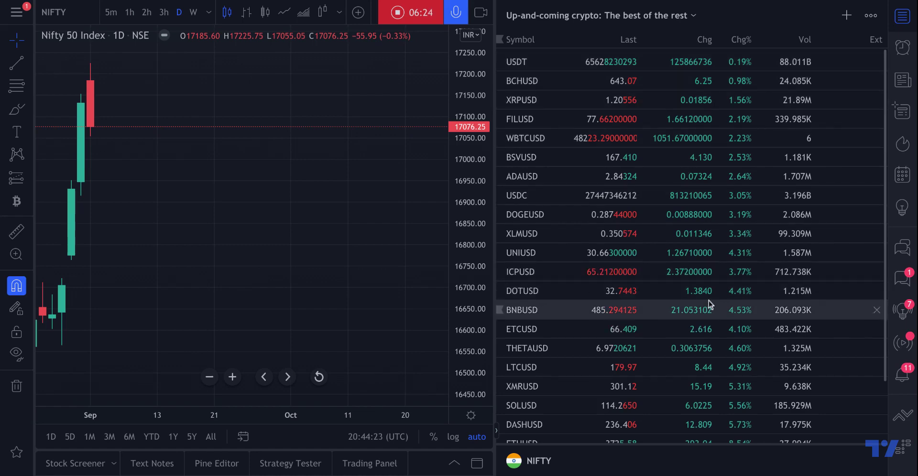
{"action": "left_click", "coordinate": [740, 41]}
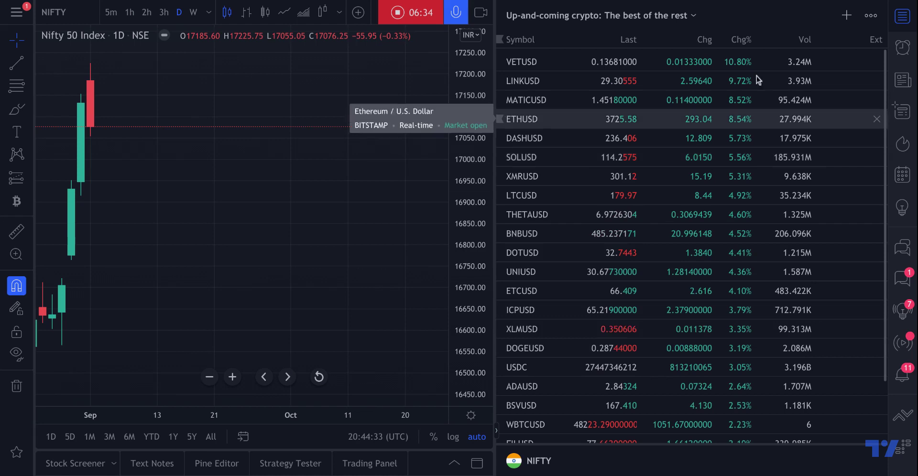
Open the advanced view of the up-and-coming crypto watchlist and examine the symbol type and exchange distribution charts.
{"action": "left_click", "coordinate": [871, 16]}
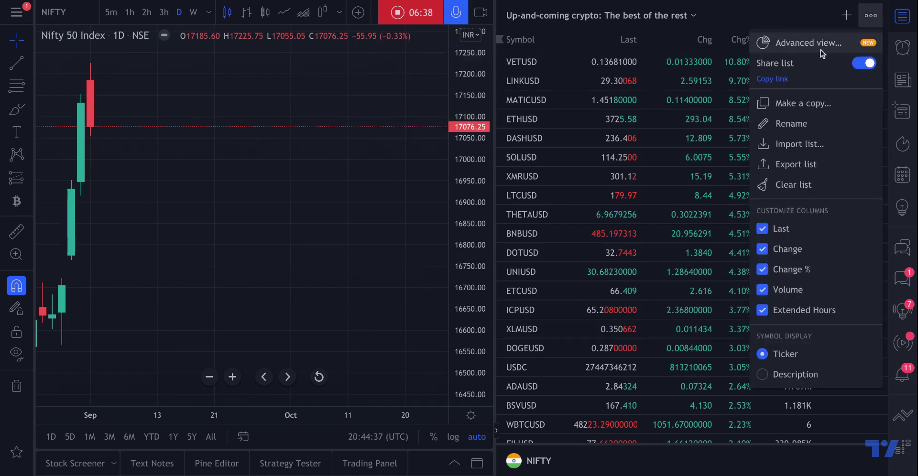
{"action": "left_click", "coordinate": [822, 50]}
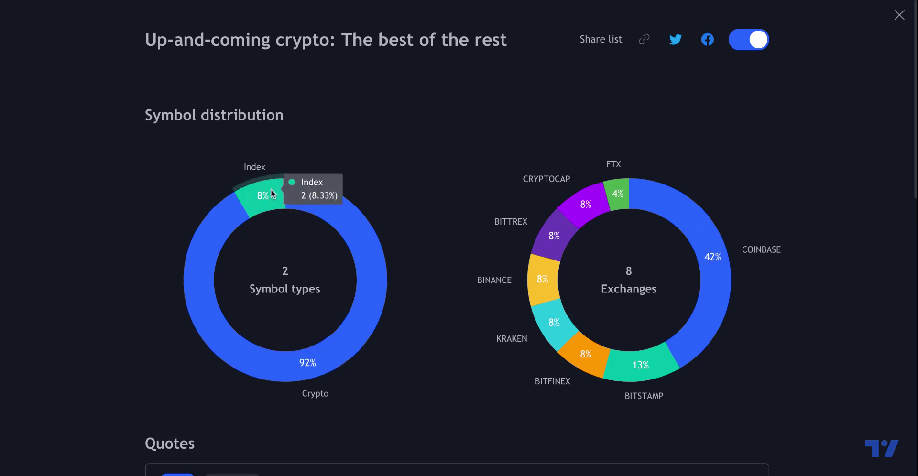
{"action": "mouse_move", "coordinate": [327, 362]}
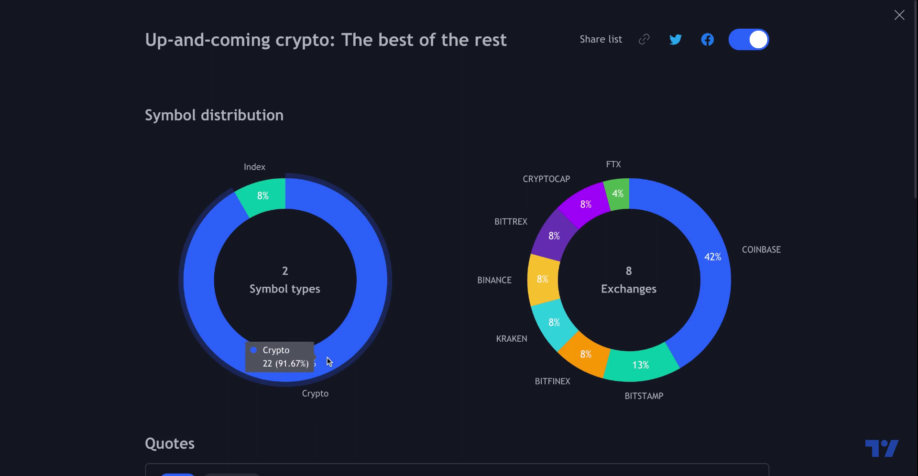
{"action": "mouse_move", "coordinate": [548, 320]}
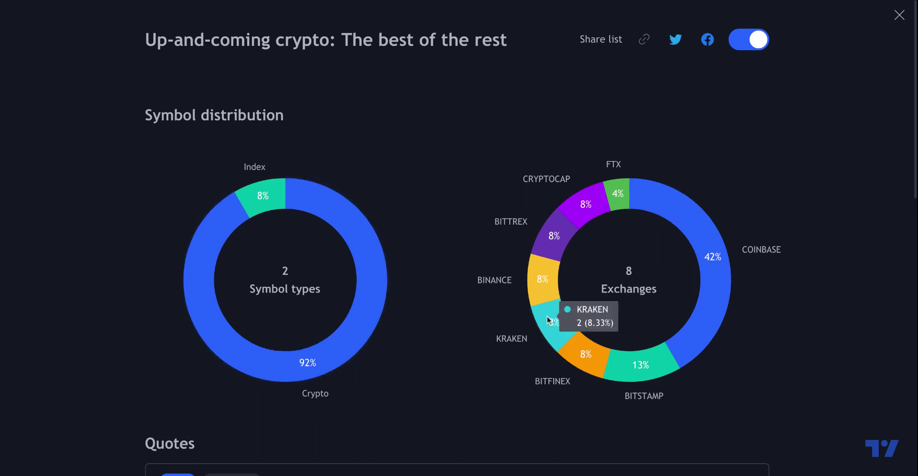
Sort the crypto quotes by last price, by percentage change, and finally by volume with the highest first.
{"action": "mouse_move", "coordinate": [593, 210]}
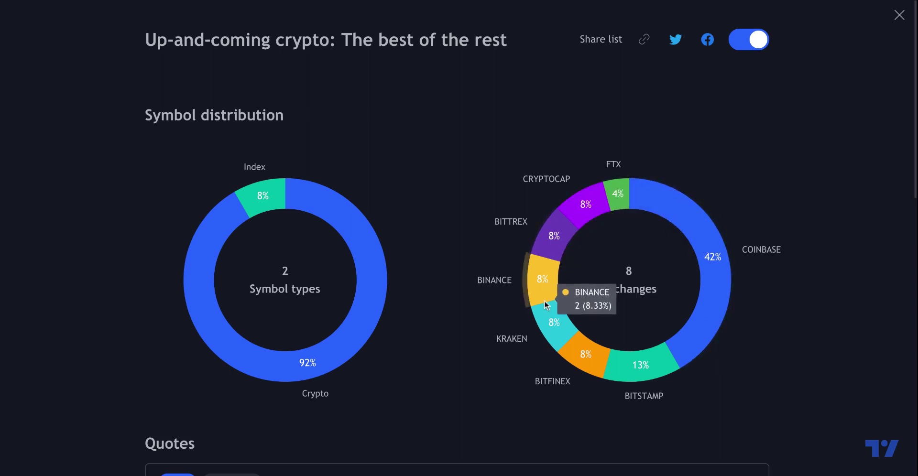
{"action": "scroll", "coordinate": [787, 359], "scroll_direction": "down", "scroll_amount": 10}
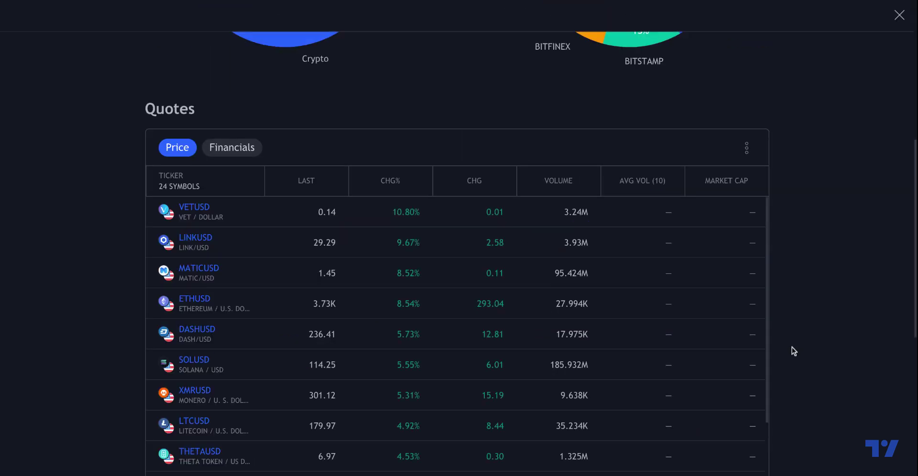
{"action": "scroll", "coordinate": [762, 208], "scroll_direction": "up", "scroll_amount": 2}
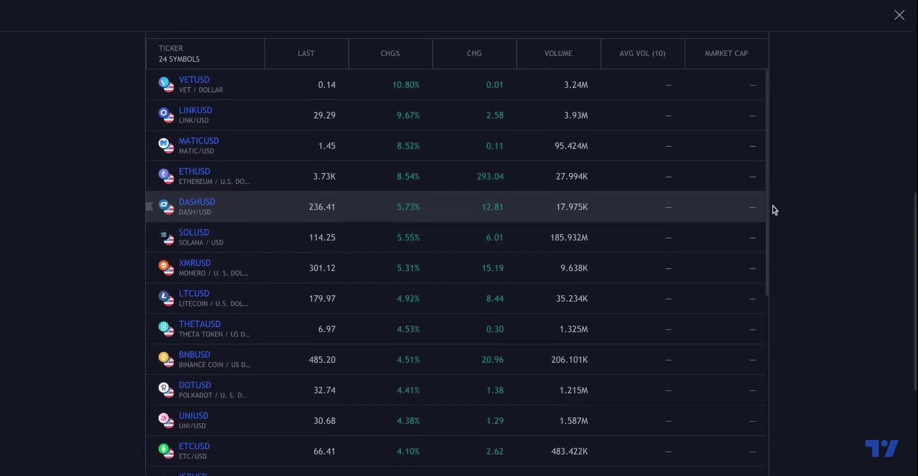
{"action": "scroll", "coordinate": [784, 205], "scroll_direction": "up", "scroll_amount": 1}
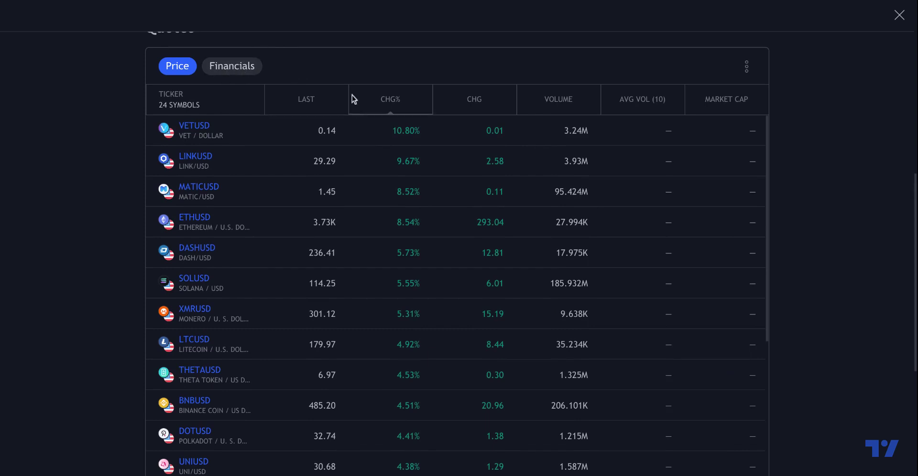
{"action": "left_click", "coordinate": [315, 108]}
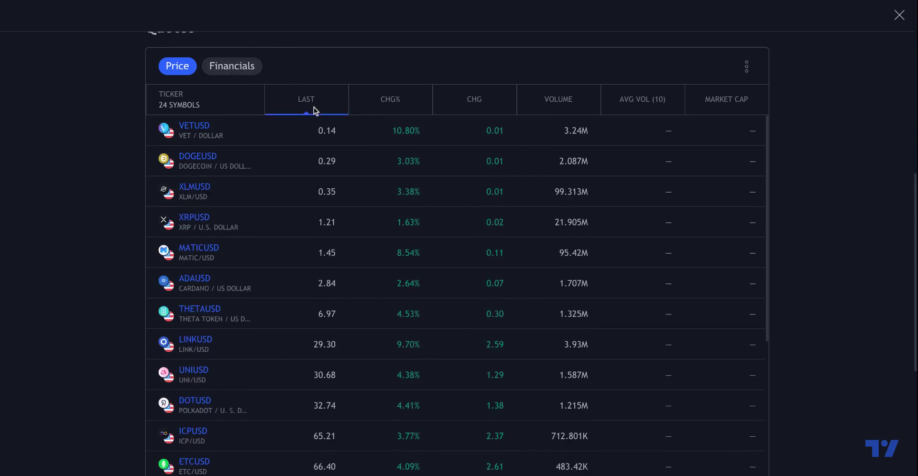
{"action": "left_click", "coordinate": [380, 105]}
{"action": "left_click", "coordinate": [579, 99]}
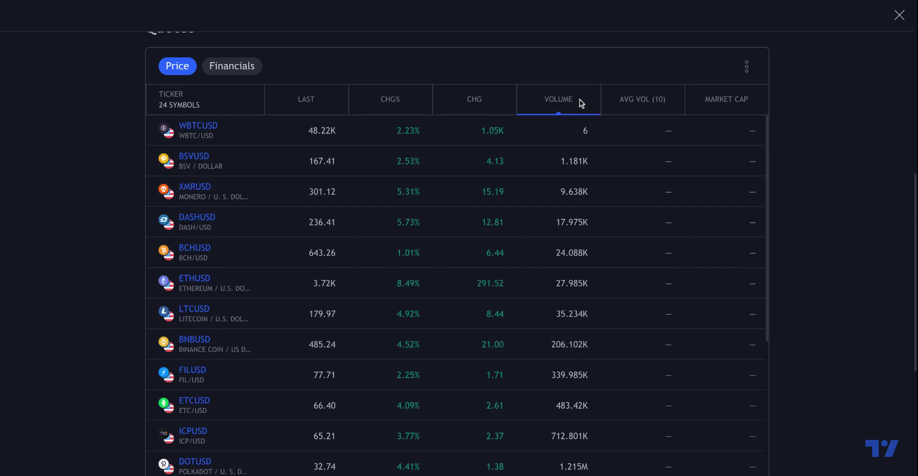
{"action": "left_click", "coordinate": [579, 100]}
{"action": "scroll", "coordinate": [802, 177], "scroll_direction": "down", "scroll_amount": 5}
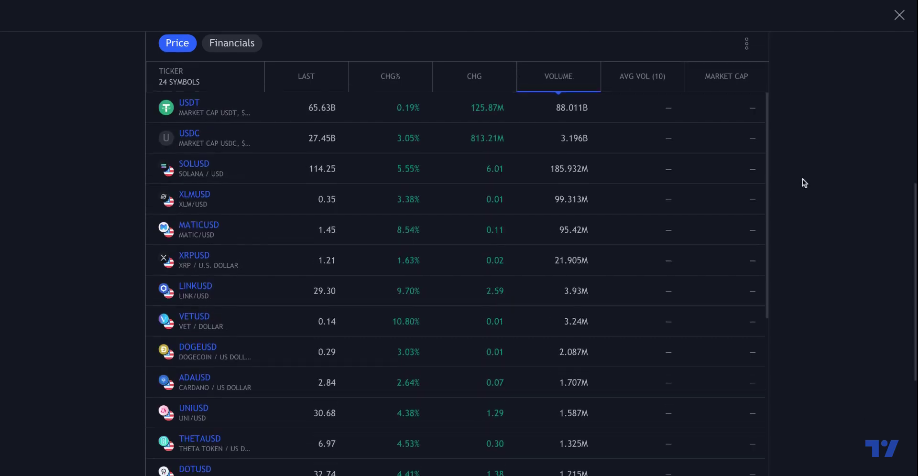
Copy the share link of the up-and-coming crypto watchlist and close its advanced view.
{"action": "scroll", "coordinate": [802, 177], "scroll_direction": "up", "scroll_amount": 8}
{"action": "scroll", "coordinate": [802, 177], "scroll_direction": "up", "scroll_amount": 6}
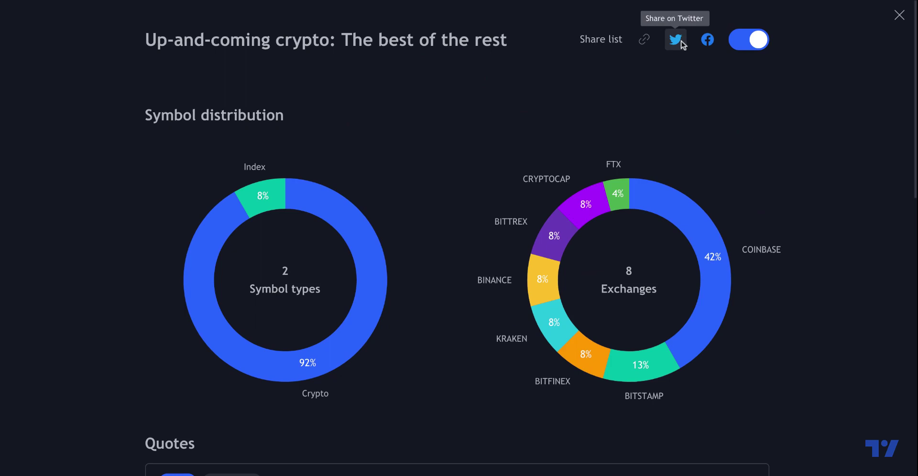
{"action": "left_click", "coordinate": [646, 43]}
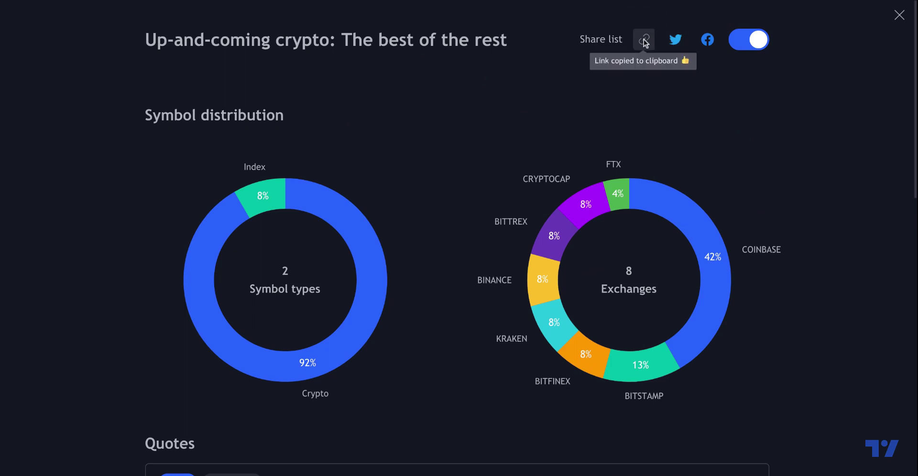
{"action": "left_click", "coordinate": [898, 15]}
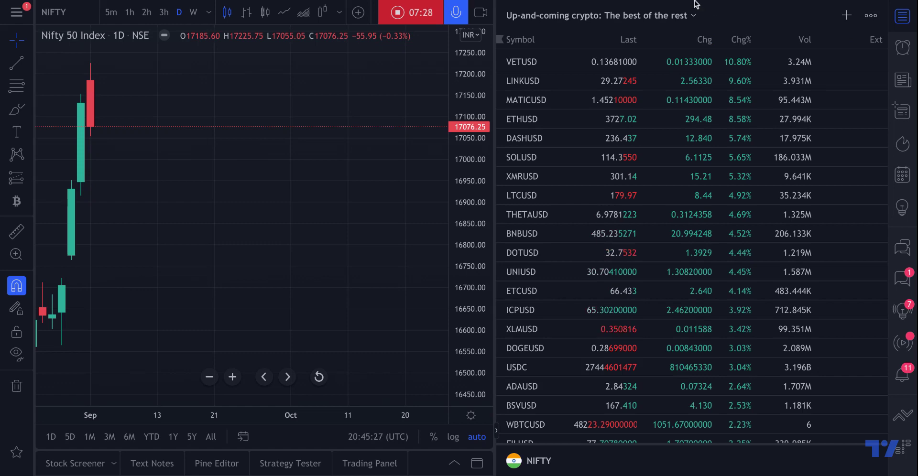
Switch to the "Space stocks: To infinity and beyond" watchlist and open its advanced view.
{"action": "left_click", "coordinate": [687, 15]}
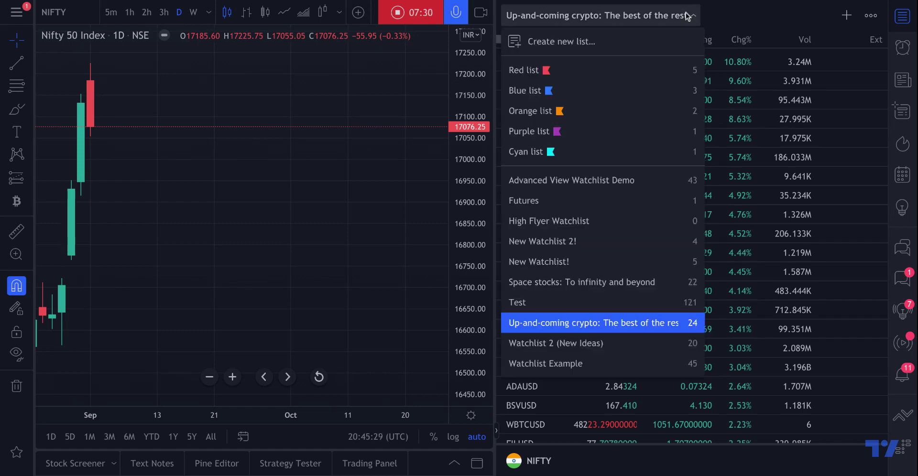
{"action": "left_click", "coordinate": [598, 282]}
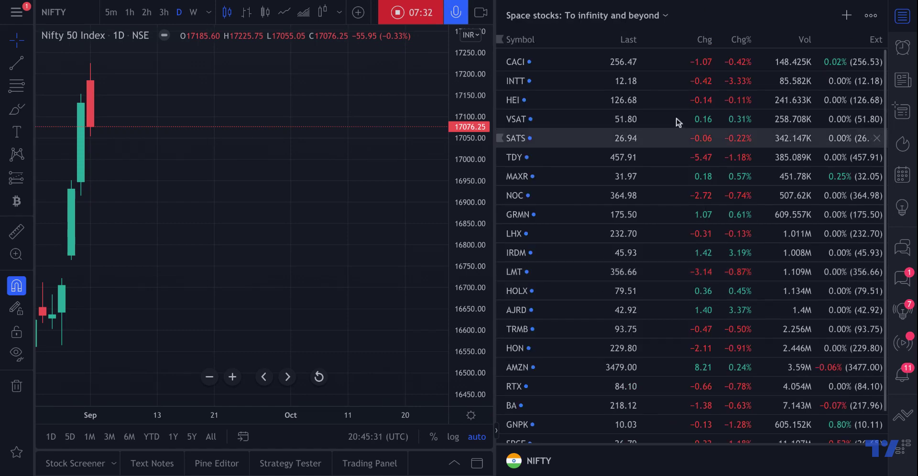
{"action": "left_click", "coordinate": [872, 19]}
{"action": "left_click", "coordinate": [811, 43]}
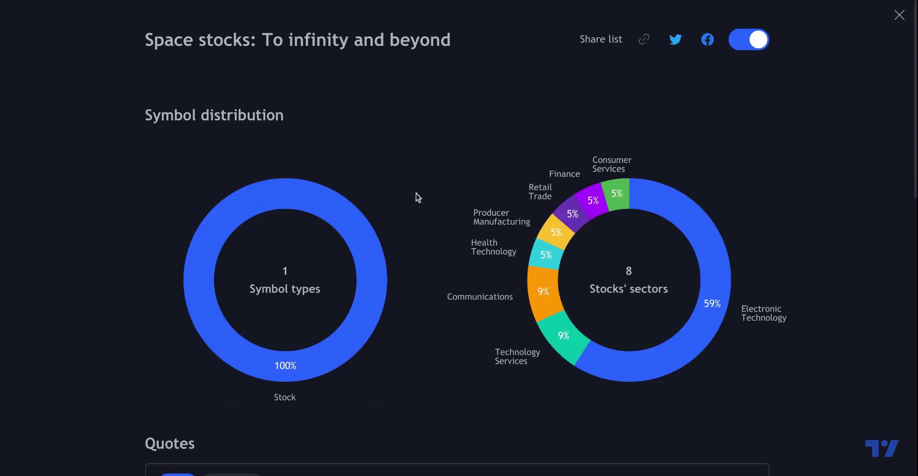
Look through the space stocks price quotes and upcoming earnings, and close the advanced view.
{"action": "scroll", "coordinate": [416, 199], "scroll_direction": "down", "scroll_amount": 10}
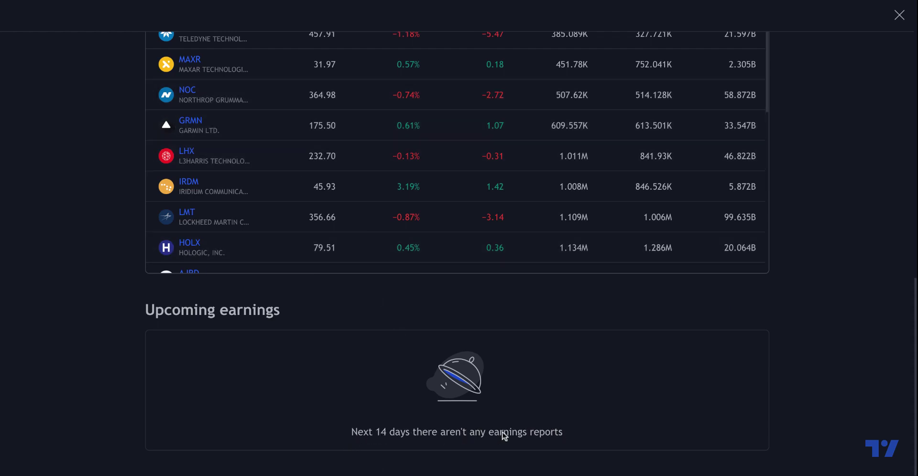
{"action": "scroll", "coordinate": [869, 193], "scroll_direction": "up", "scroll_amount": 2}
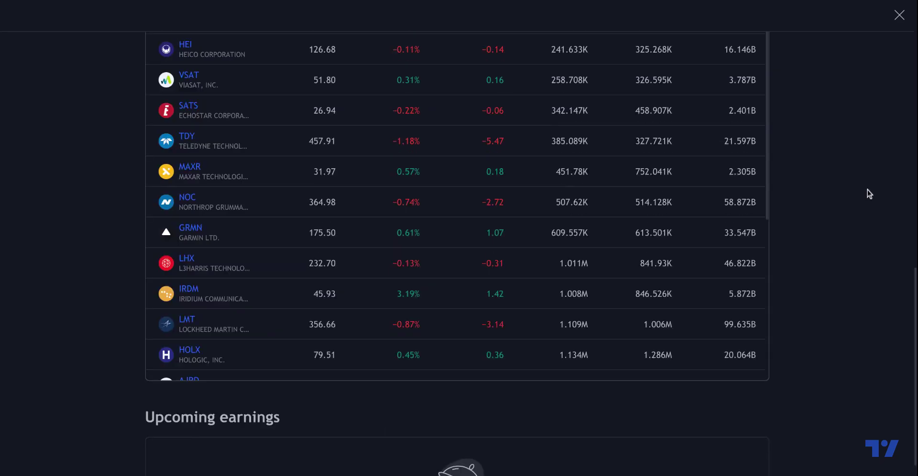
{"action": "scroll", "coordinate": [869, 193], "scroll_direction": "up", "scroll_amount": 10}
{"action": "left_click", "coordinate": [899, 14]}
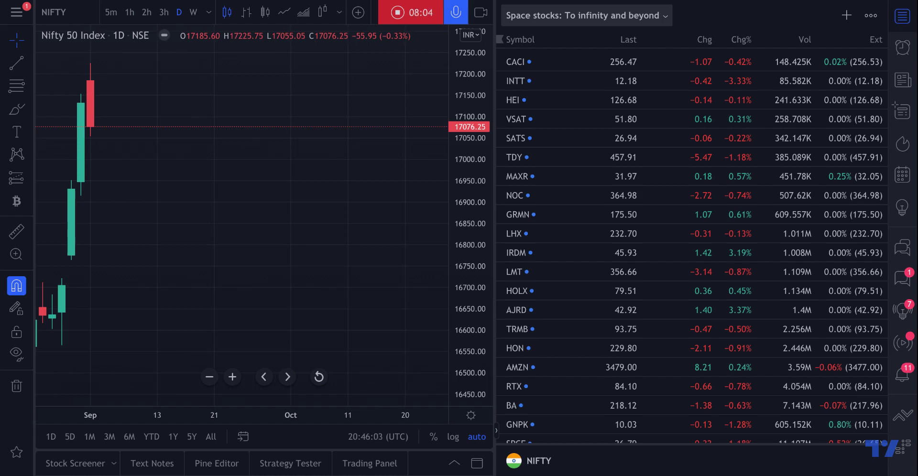
{"action": "left_click", "coordinate": [664, 15]}
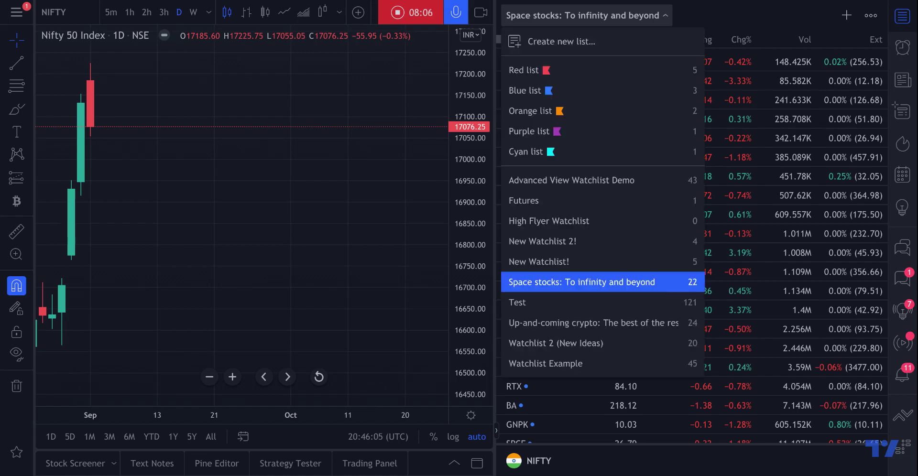
{"action": "key", "text": "Escape"}
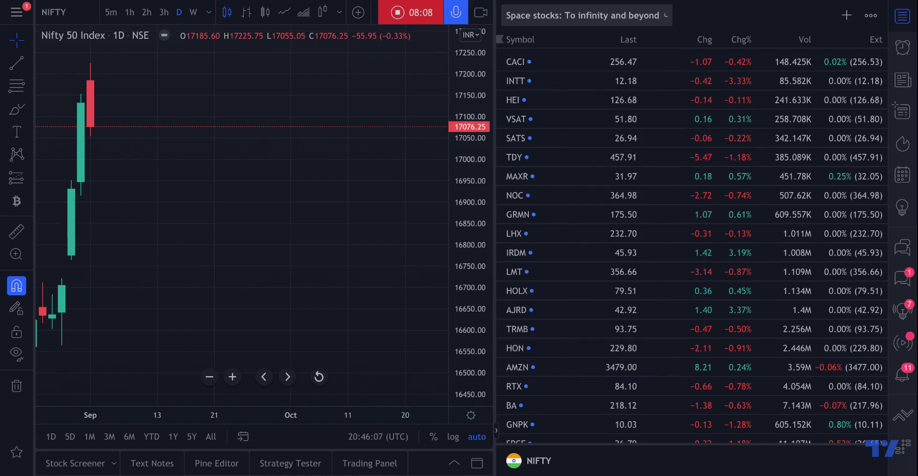
Turn sharing of the space stocks watchlist off and on again, and copy its share link.
{"action": "left_click", "coordinate": [871, 16]}
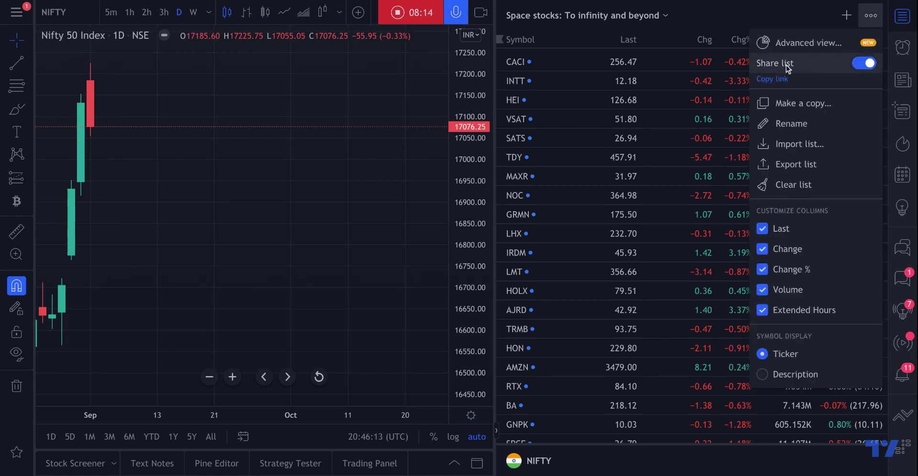
{"action": "left_click", "coordinate": [866, 63]}
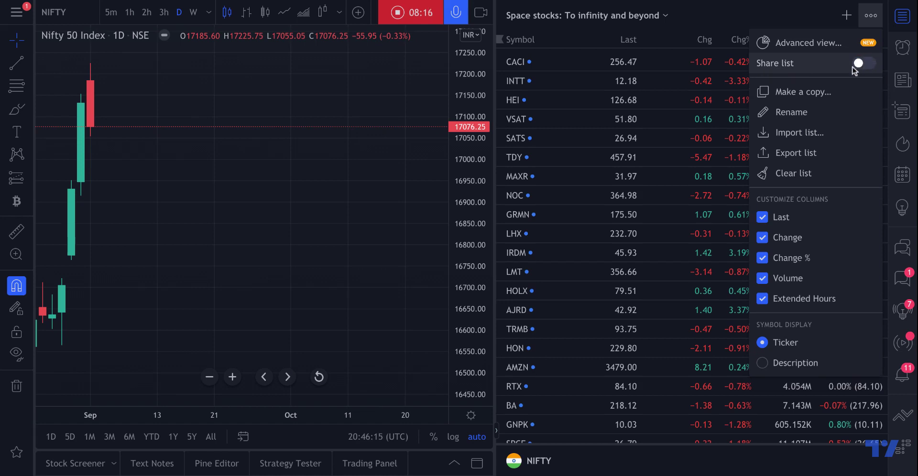
{"action": "left_click", "coordinate": [859, 67]}
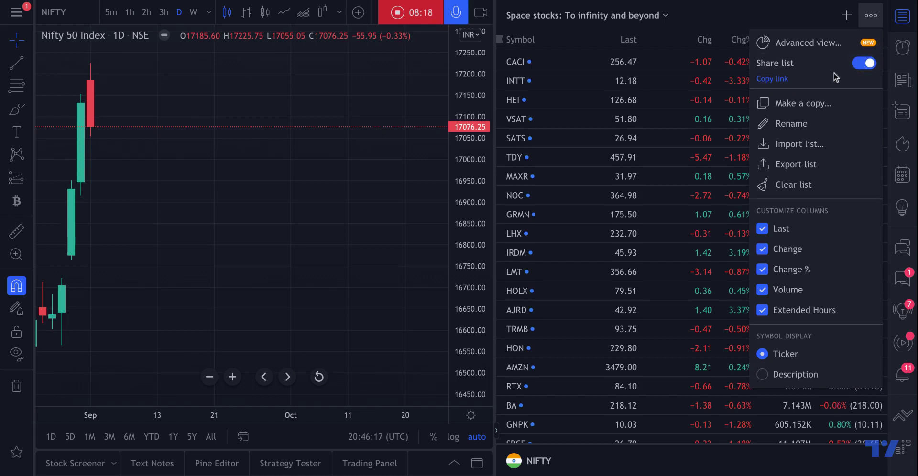
{"action": "left_click", "coordinate": [772, 78]}
{"action": "left_click", "coordinate": [865, 19]}
Hide the watchlist to look over the Nifty 50 Index daily chart, and show the watchlist again.
{"action": "left_click", "coordinate": [902, 16]}
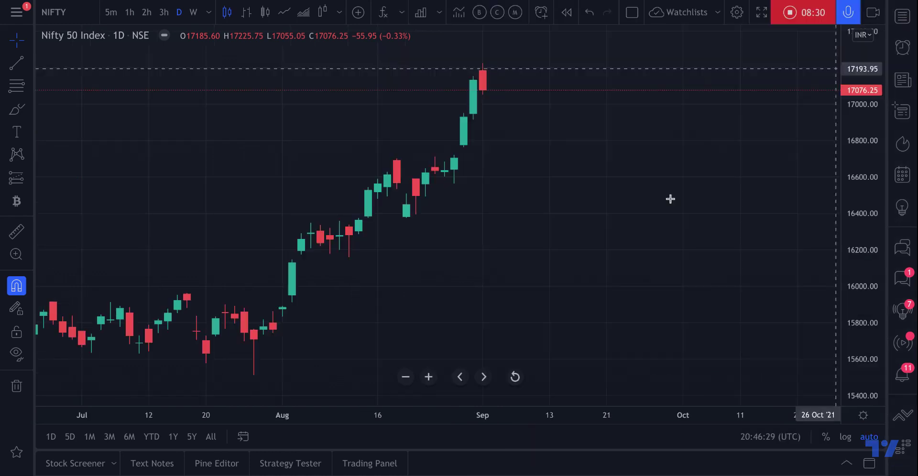
{"action": "scroll", "coordinate": [418, 293], "scroll_direction": "left", "scroll_amount": 5}
{"action": "scroll", "coordinate": [482, 292], "scroll_direction": "right", "scroll_amount": 2}
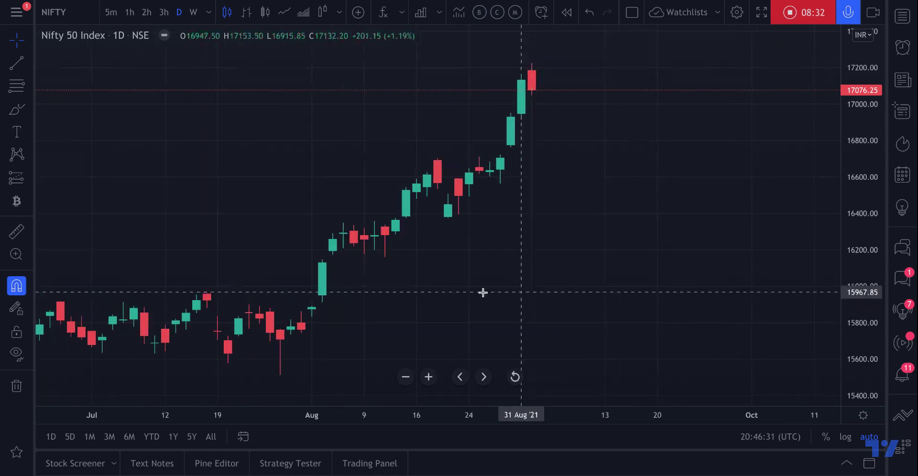
{"action": "scroll", "coordinate": [482, 293], "scroll_direction": "left", "scroll_amount": 4}
{"action": "scroll", "coordinate": [446, 293], "scroll_direction": "right", "scroll_amount": 1}
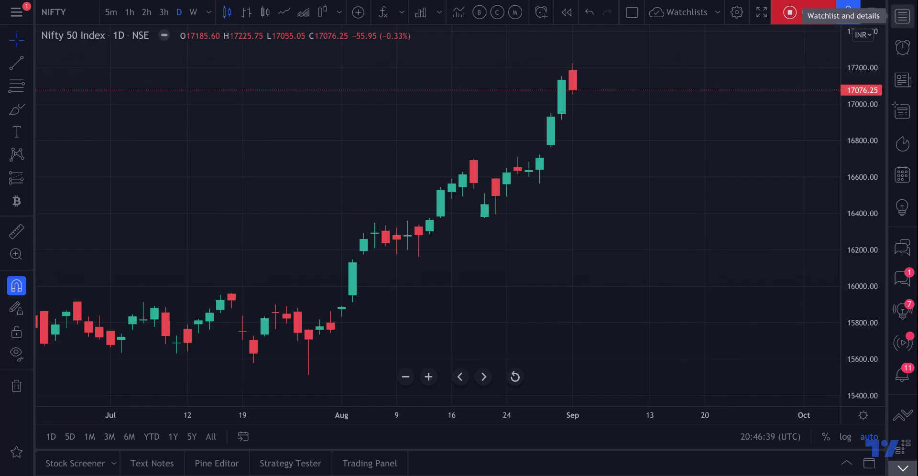
{"action": "left_click", "coordinate": [902, 17]}
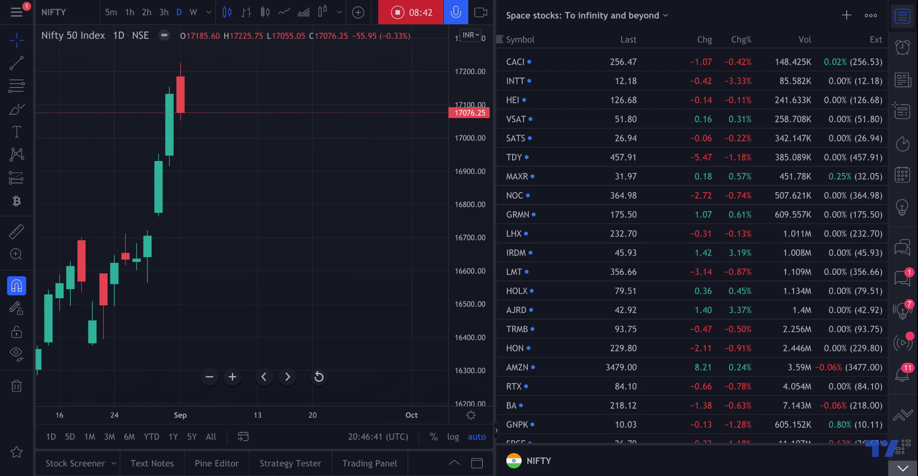
Open the space stocks watchlist's advanced view to check its sharing options, and close it.
{"action": "left_click", "coordinate": [871, 17]}
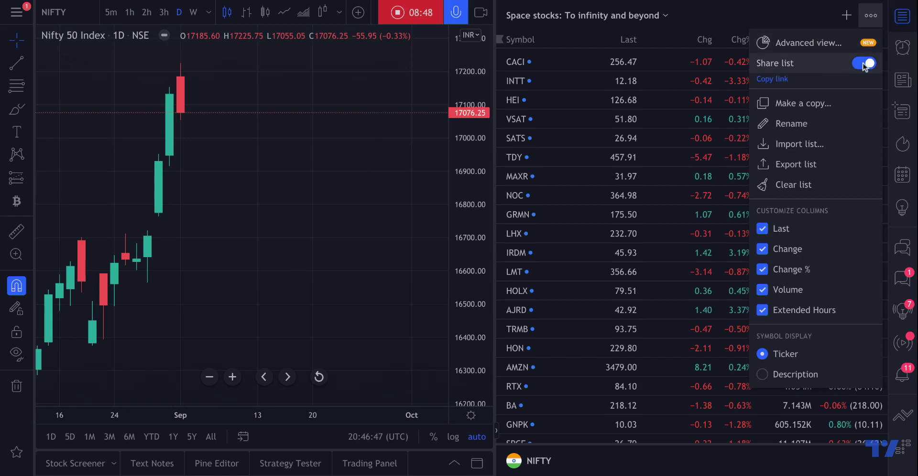
{"action": "left_click", "coordinate": [841, 45]}
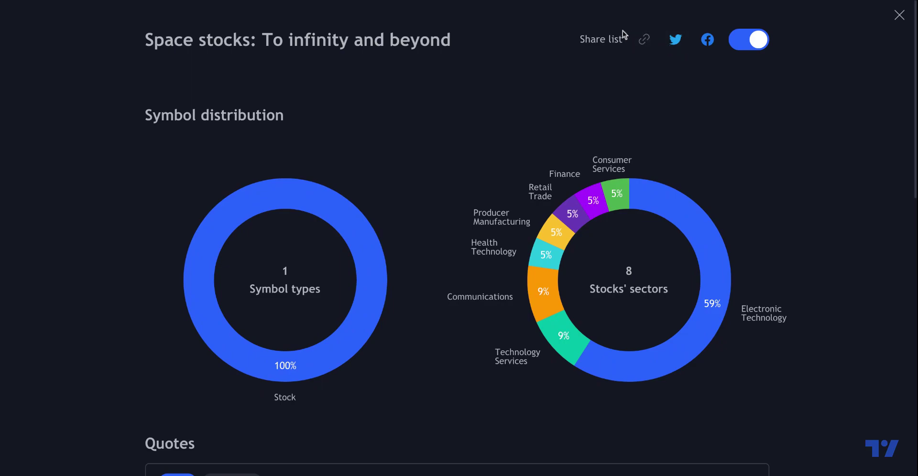
{"action": "left_click", "coordinate": [899, 15]}
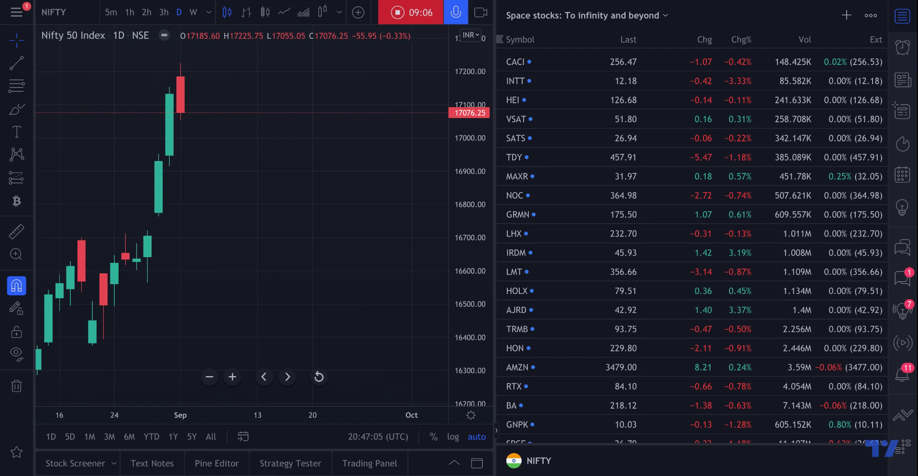
Reopen the space stocks advanced view, review its distribution charts and price quotes, and close it.
{"action": "left_click", "coordinate": [587, 17]}
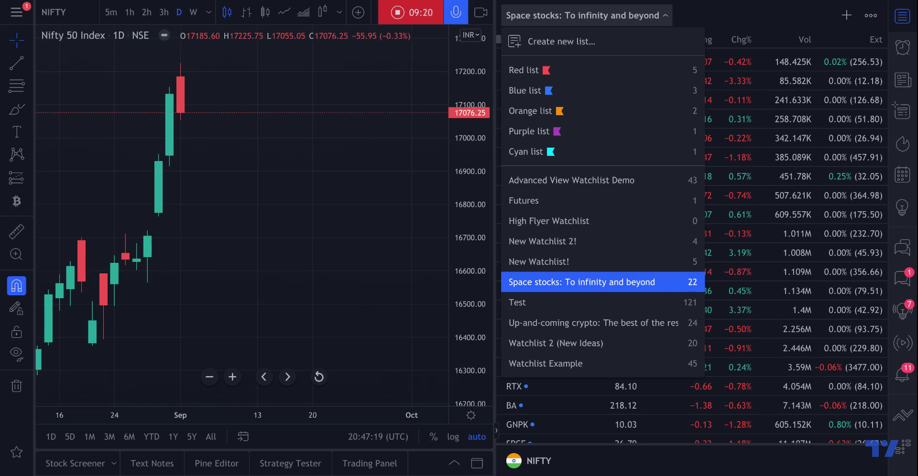
{"action": "left_click", "coordinate": [870, 15]}
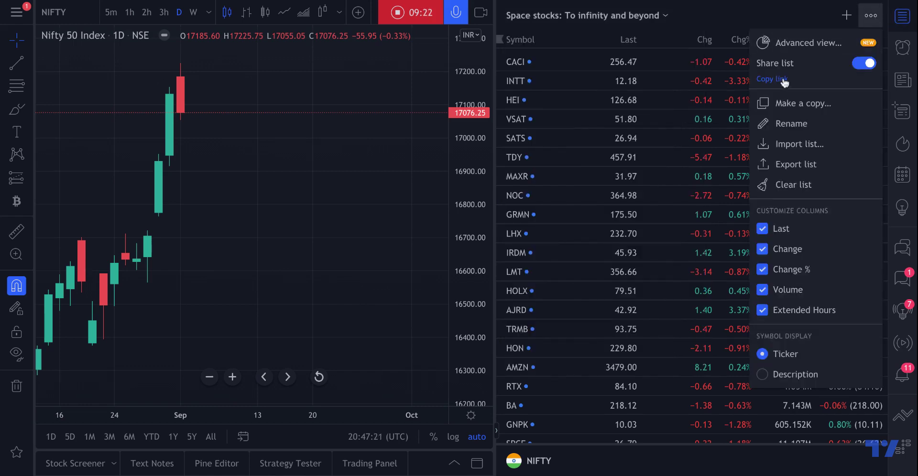
{"action": "left_click", "coordinate": [791, 45]}
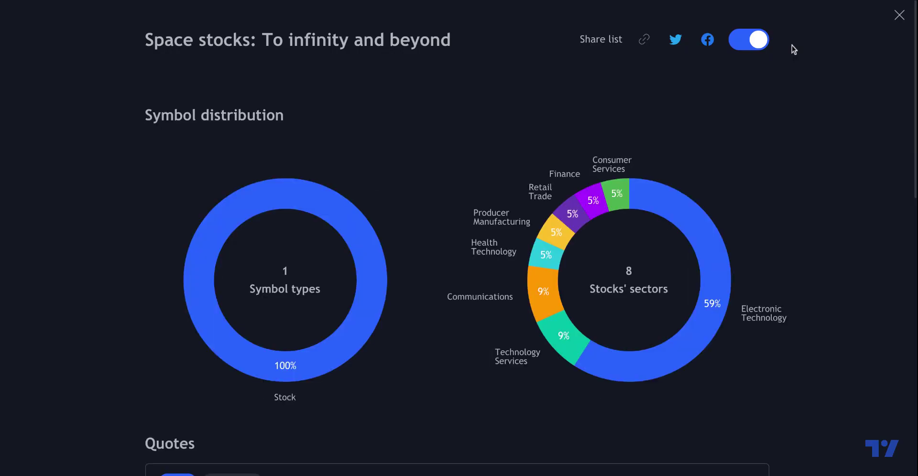
{"action": "scroll", "coordinate": [434, 173], "scroll_direction": "down", "scroll_amount": 5}
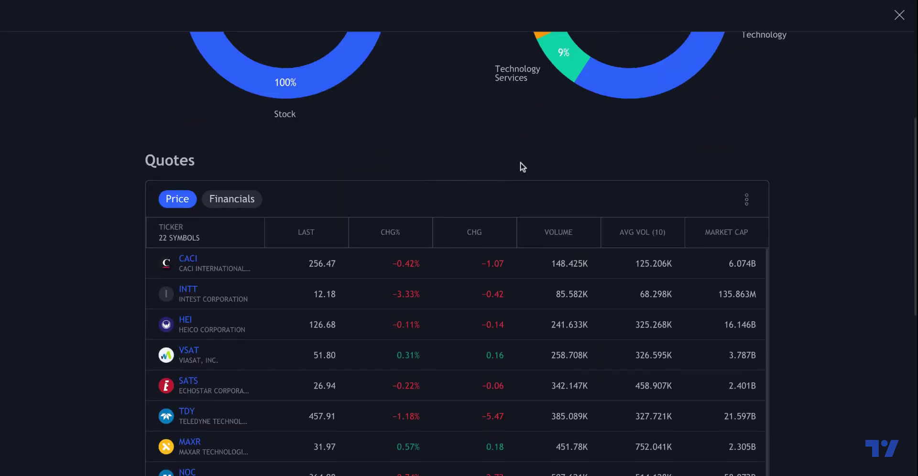
{"action": "scroll", "coordinate": [523, 165], "scroll_direction": "down", "scroll_amount": 3}
{"action": "scroll", "coordinate": [317, 273], "scroll_direction": "down", "scroll_amount": 1}
{"action": "scroll", "coordinate": [305, 220], "scroll_direction": "up", "scroll_amount": 1}
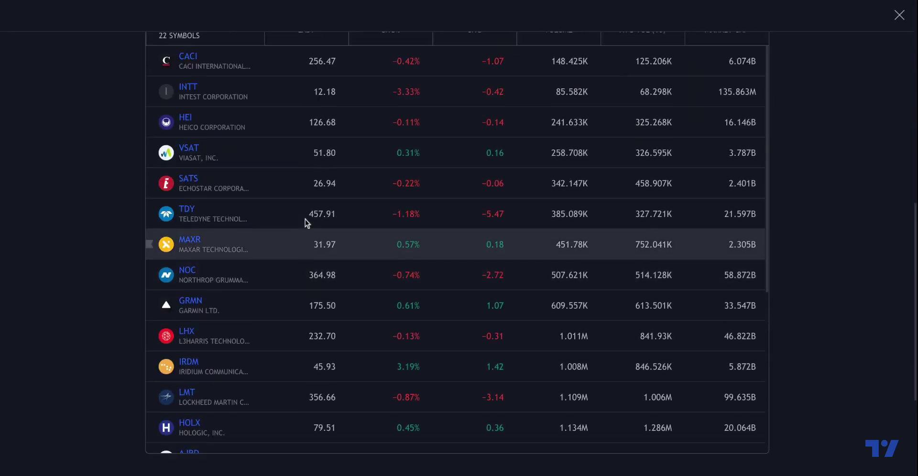
{"action": "scroll", "coordinate": [305, 219], "scroll_direction": "up", "scroll_amount": 8}
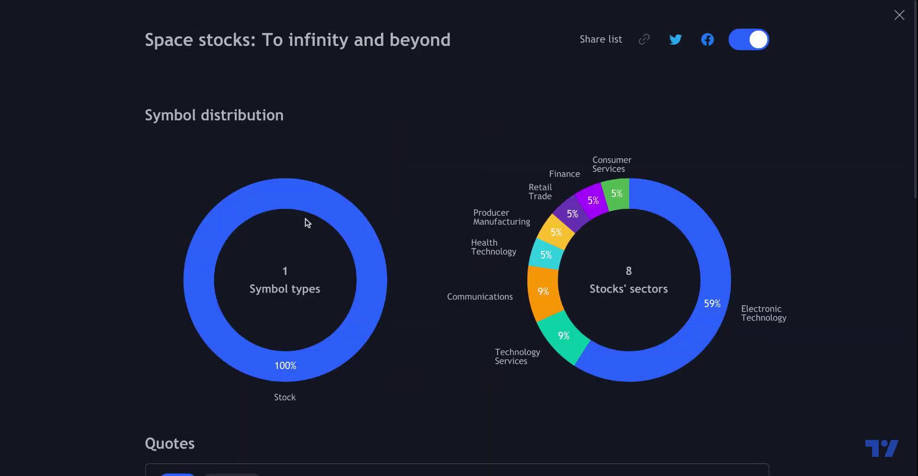
{"action": "left_click", "coordinate": [899, 15]}
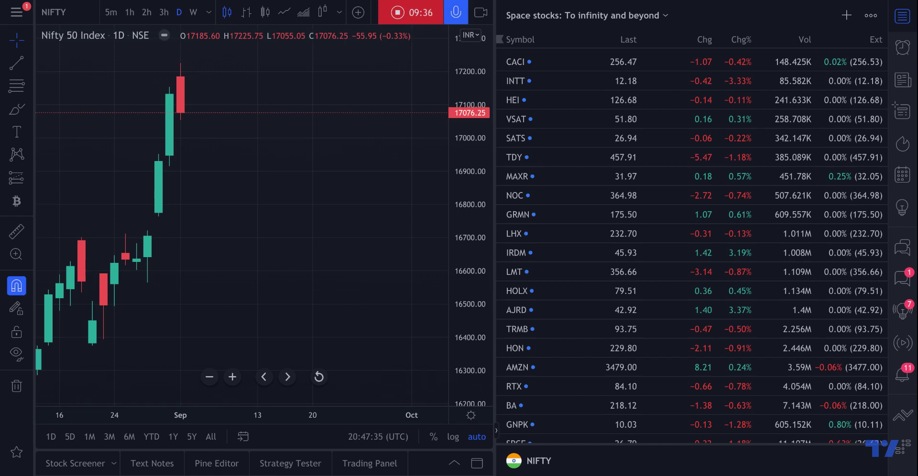
Copy the space stocks watchlist's share link, and switch to the "Up-and-coming crypto: The best of the rest" watchlist.
{"action": "left_click", "coordinate": [870, 15]}
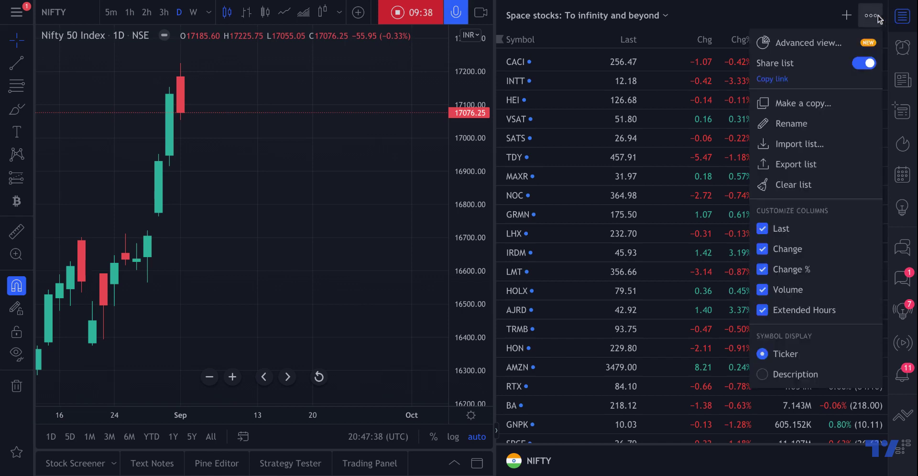
{"action": "left_click", "coordinate": [771, 79]}
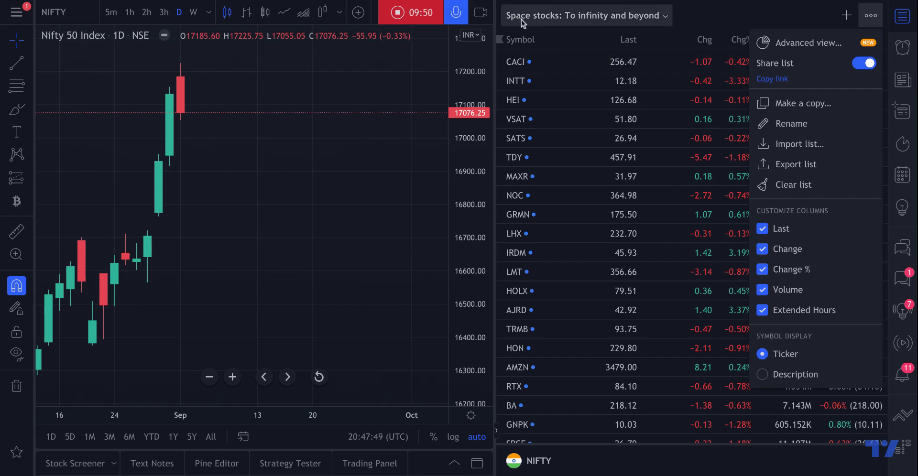
{"action": "left_click", "coordinate": [538, 23]}
{"action": "left_click", "coordinate": [538, 23]}
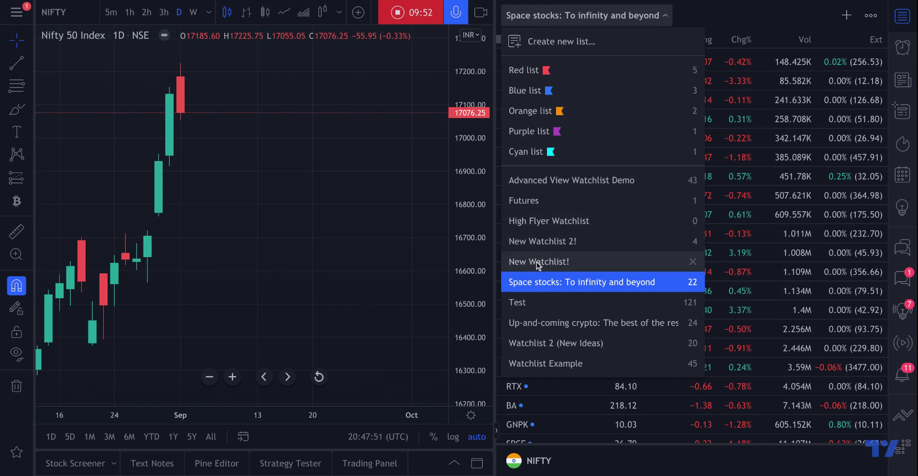
{"action": "left_click", "coordinate": [542, 323]}
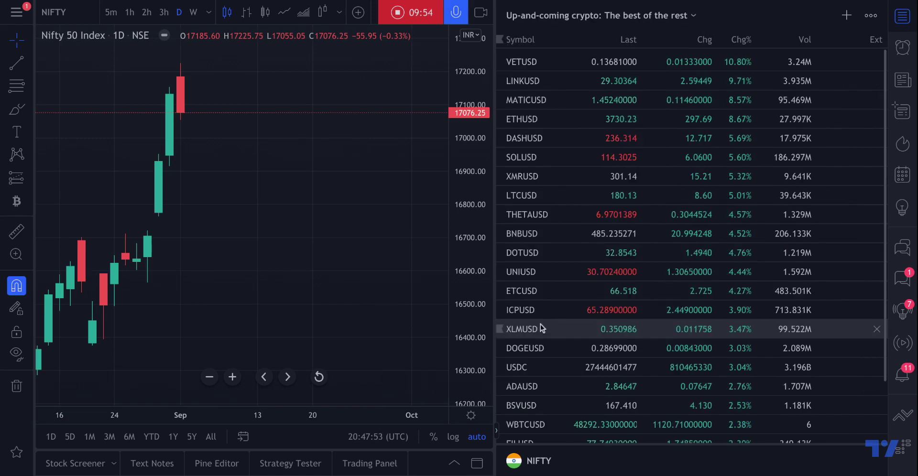
Copy the share link of the up-and-coming crypto watchlist and close its options.
{"action": "left_click", "coordinate": [870, 16]}
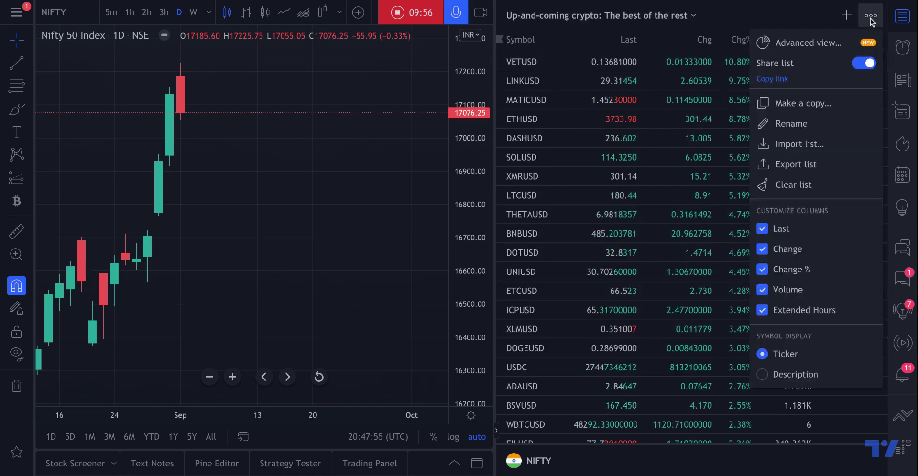
{"action": "left_click", "coordinate": [772, 79]}
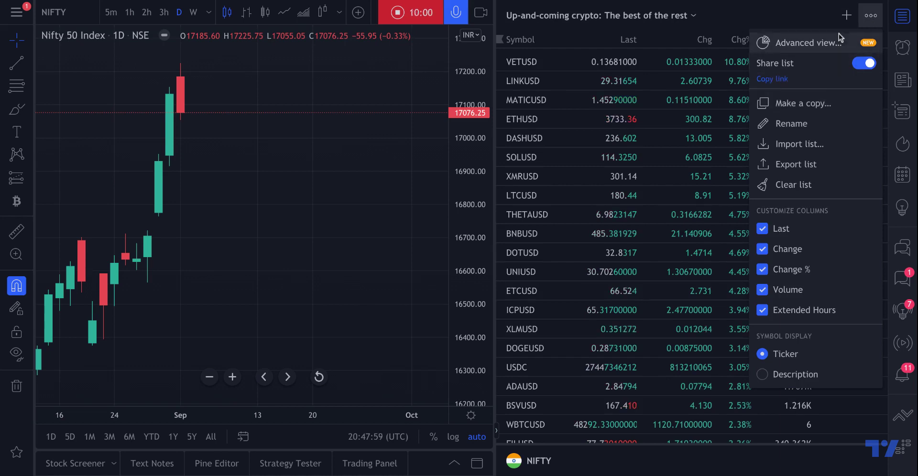
{"action": "left_click", "coordinate": [877, 13]}
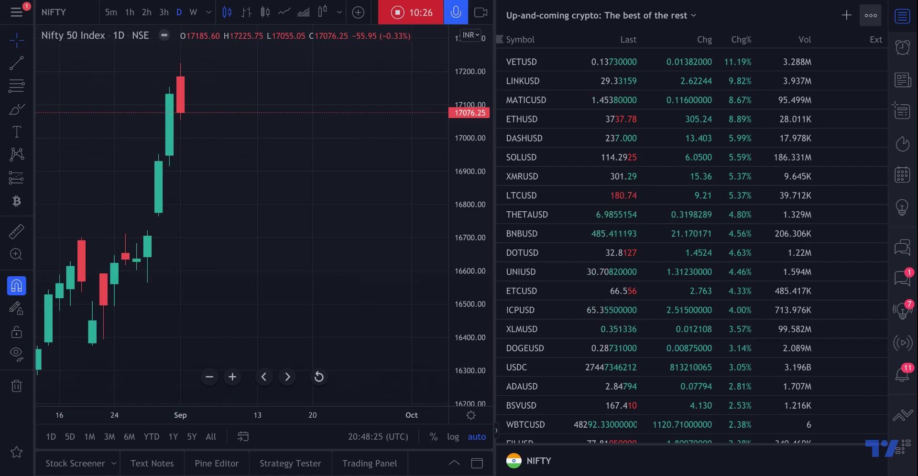
Open the crypto watchlist's advanced view, review its symbol distribution charts and price quotes, and close it.
{"action": "left_click", "coordinate": [871, 15]}
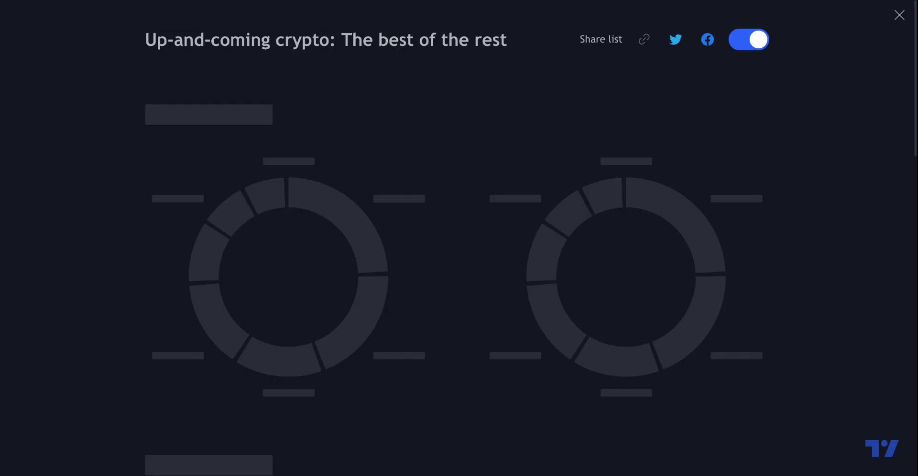
{"action": "left_click", "coordinate": [808, 42]}
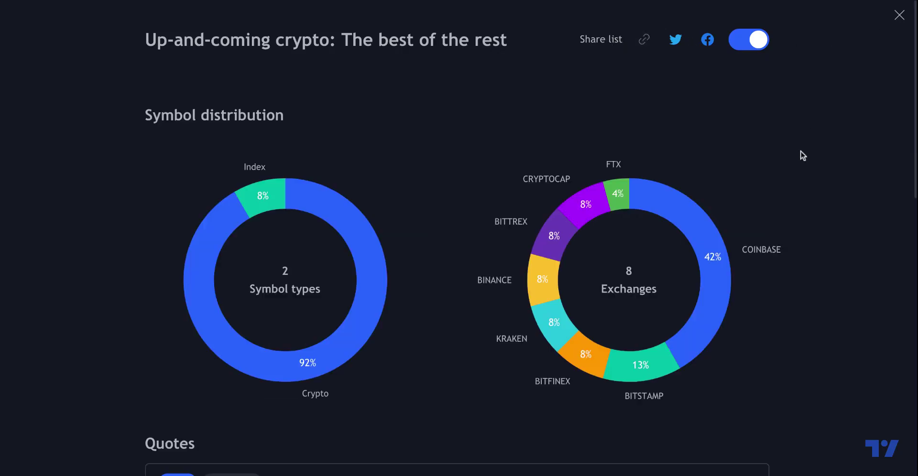
{"action": "scroll", "coordinate": [802, 155], "scroll_direction": "down", "scroll_amount": 8}
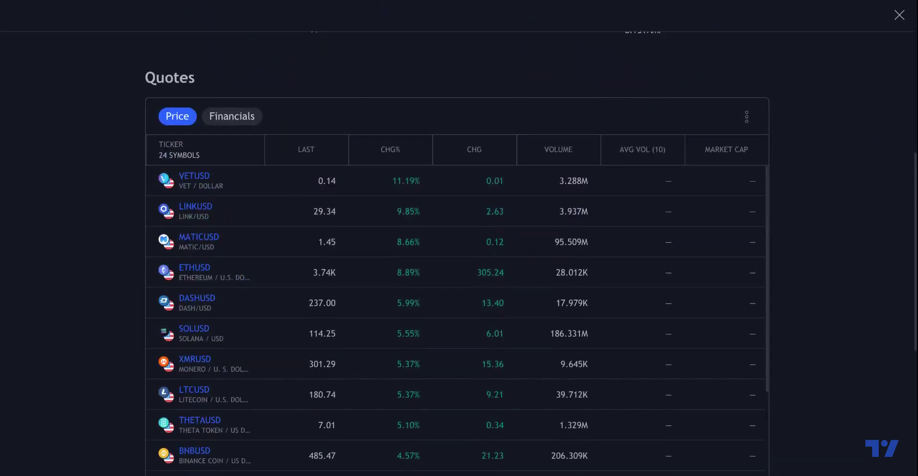
{"action": "scroll", "coordinate": [828, 63], "scroll_direction": "up", "scroll_amount": 8}
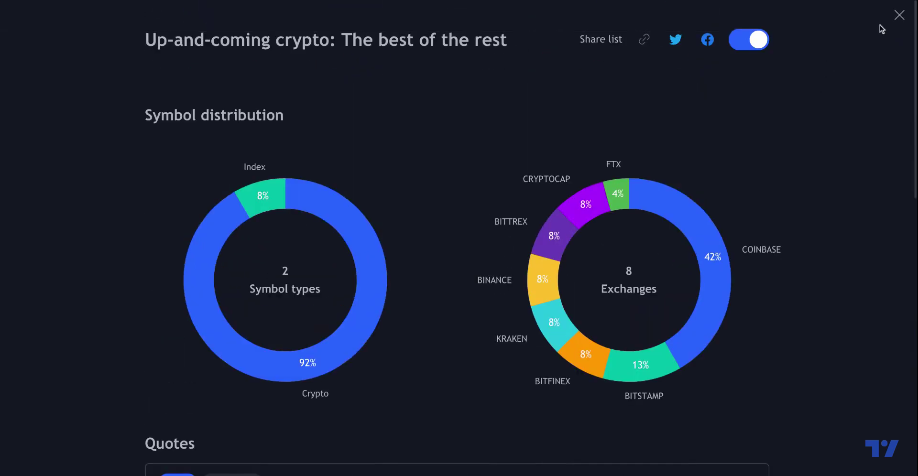
{"action": "left_click", "coordinate": [899, 15]}
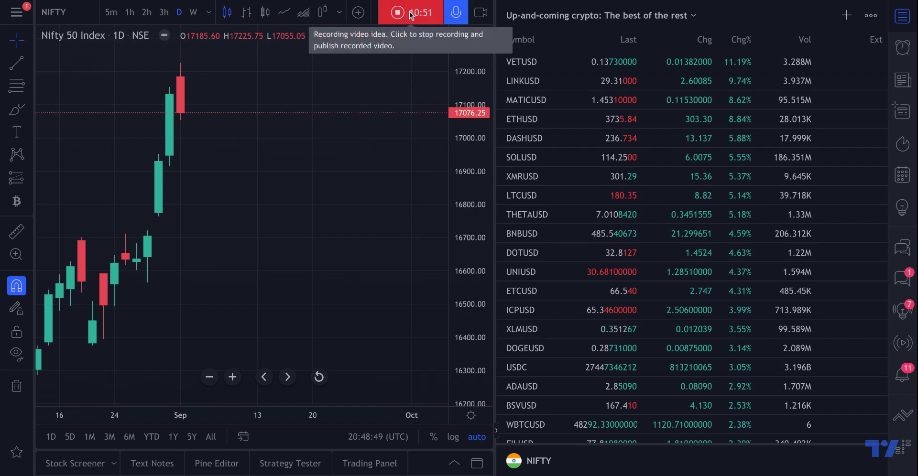